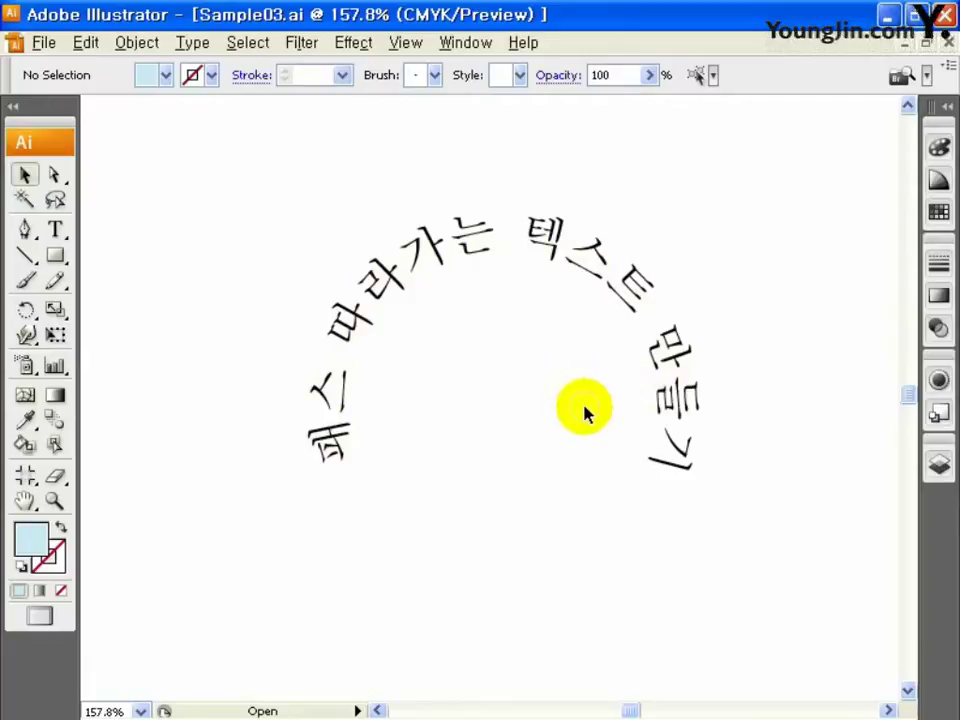
Pan the canvas up until the arched Korean path text is out of view
drag(529, 628, 530, 277)
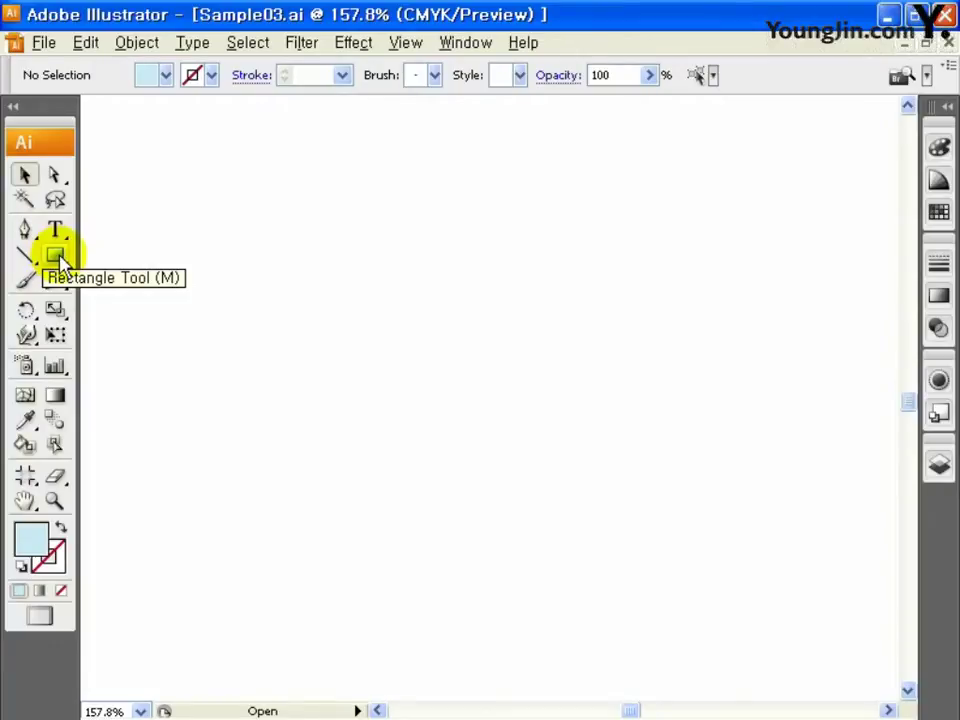
Draw a large light-blue circle in the middle of the artboard with the Ellipse Tool
drag(60, 262, 147, 336)
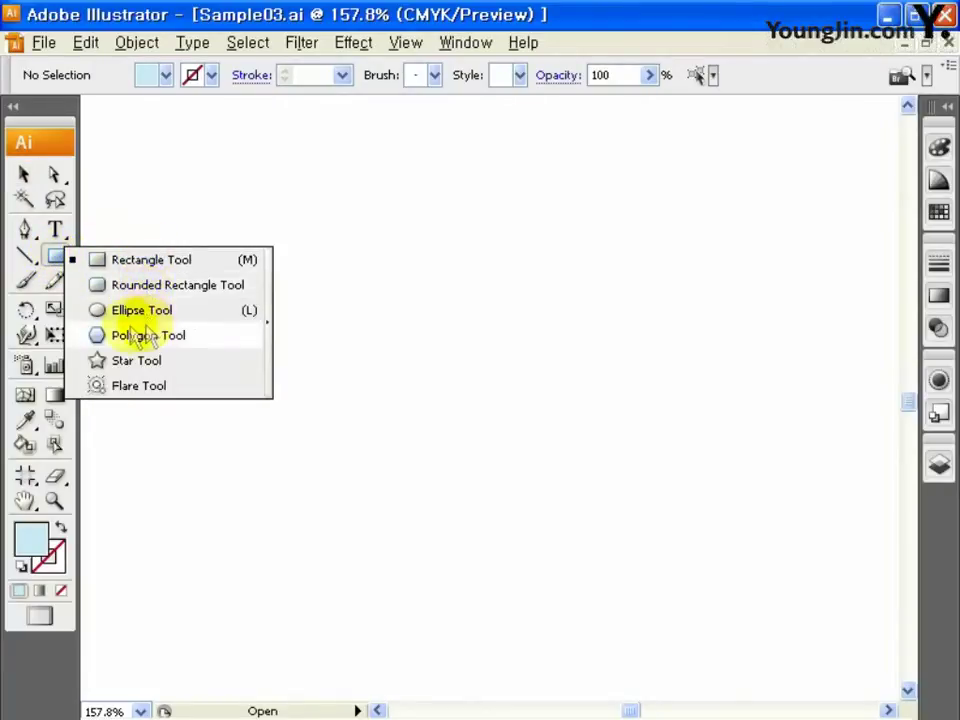
drag(147, 336, 141, 312)
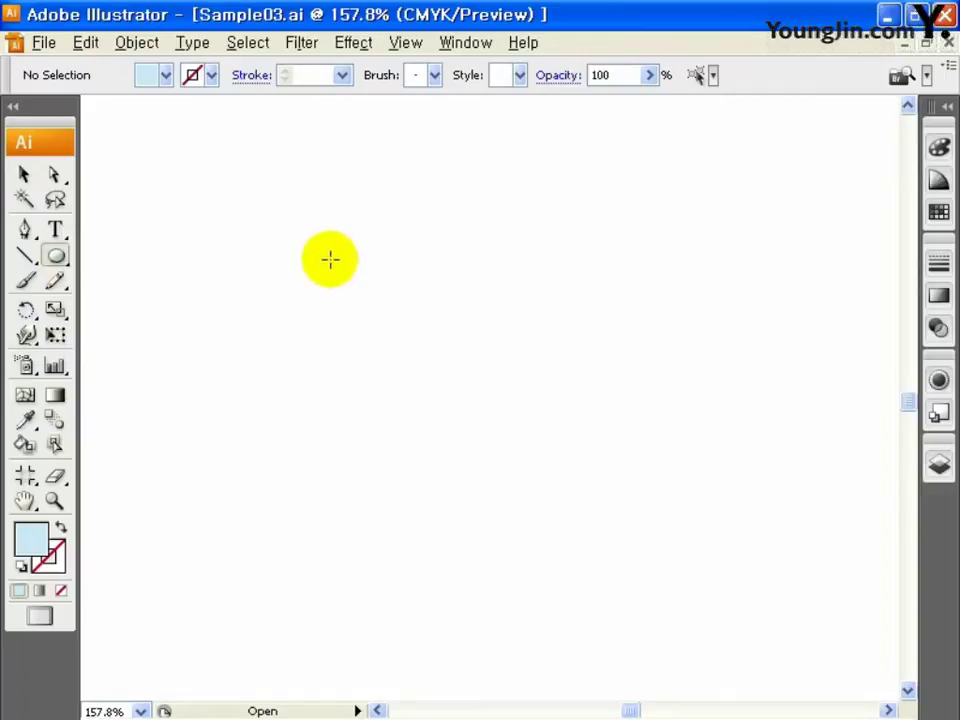
drag(284, 222, 631, 532)
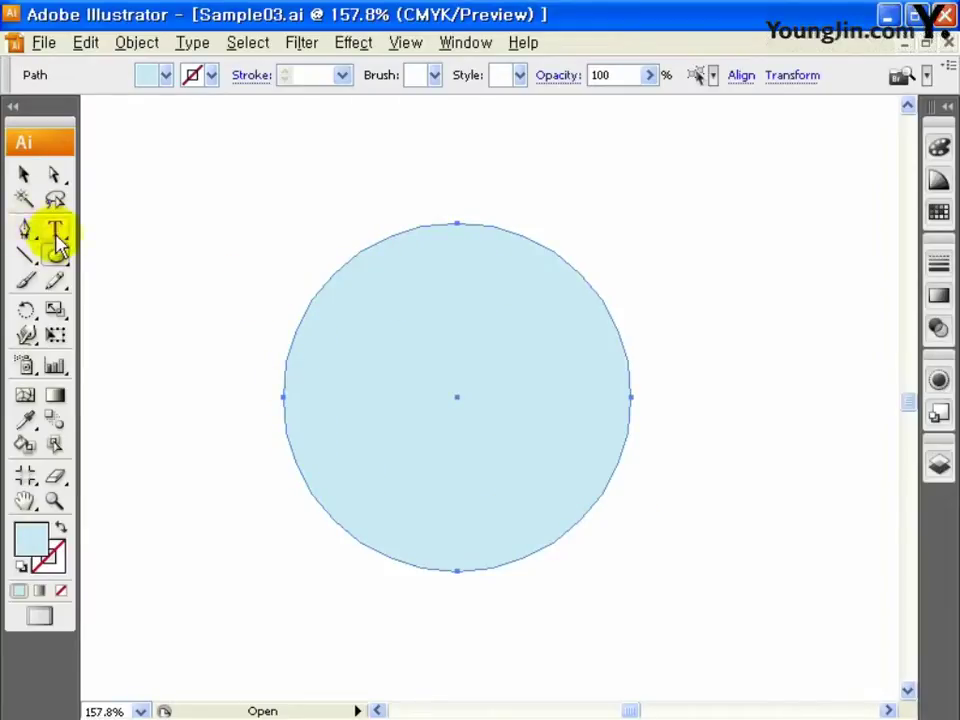
mouse_move(57, 235)
mouse_down()
mouse_move(122, 240)
mouse_move(183, 292)
mouse_move(178, 285)
mouse_up()
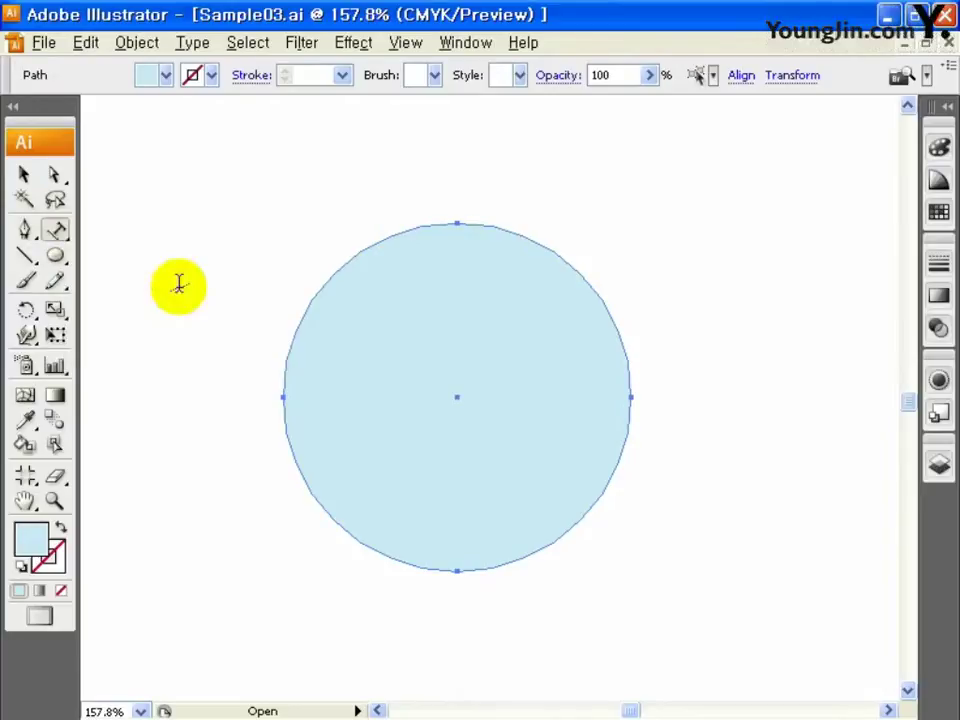
Type '패스 따라가는 텍스트' along the circle's upper edge with the Type on a Path Tool
click(284, 396)
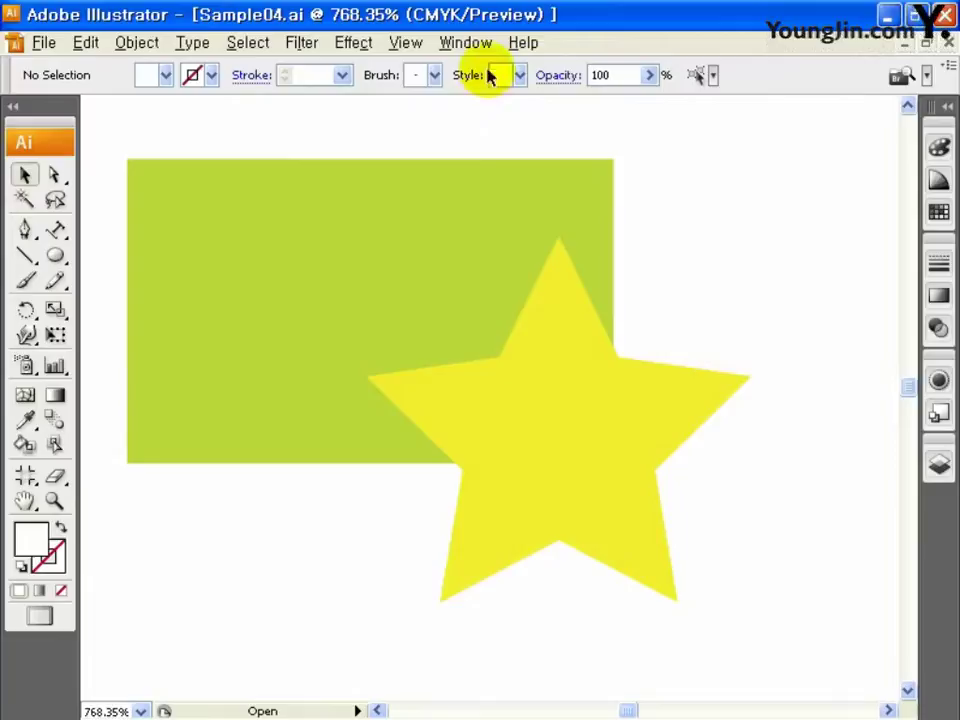
Show the Pathfinder panel at the top and select the green rectangle and yellow star
click(466, 43)
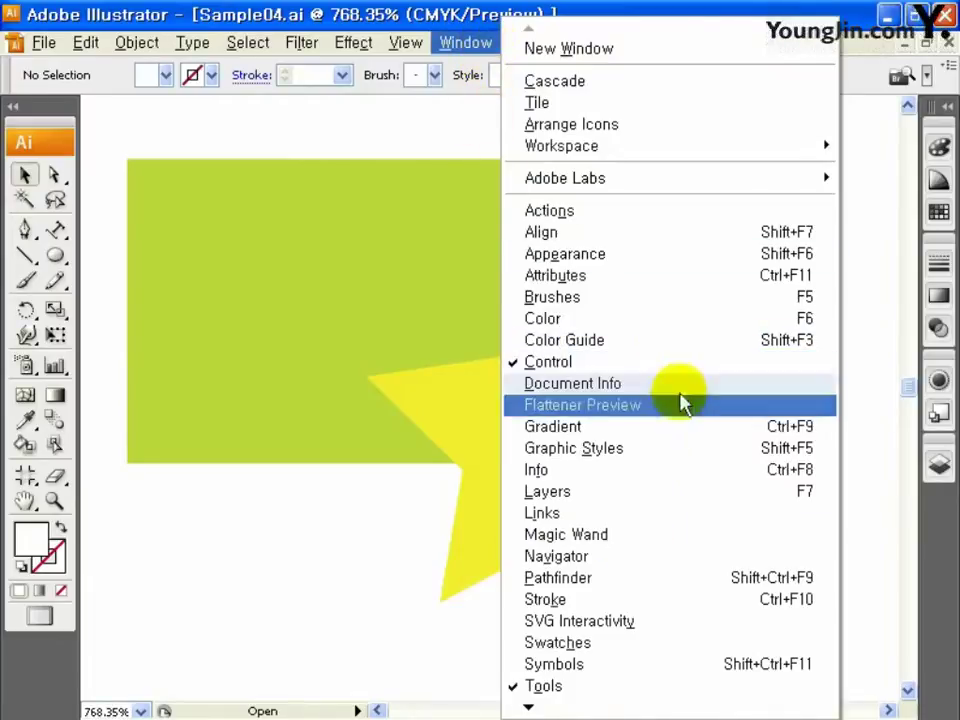
click(595, 578)
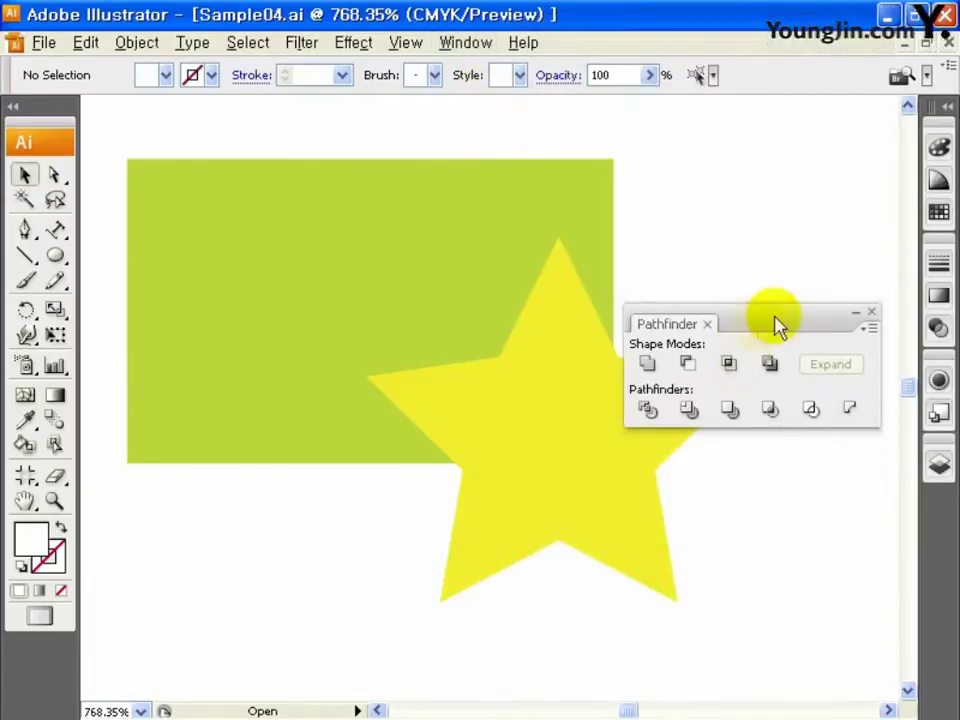
mouse_move(776, 326)
mouse_down()
mouse_move(783, 136)
mouse_move(773, 127)
mouse_up()
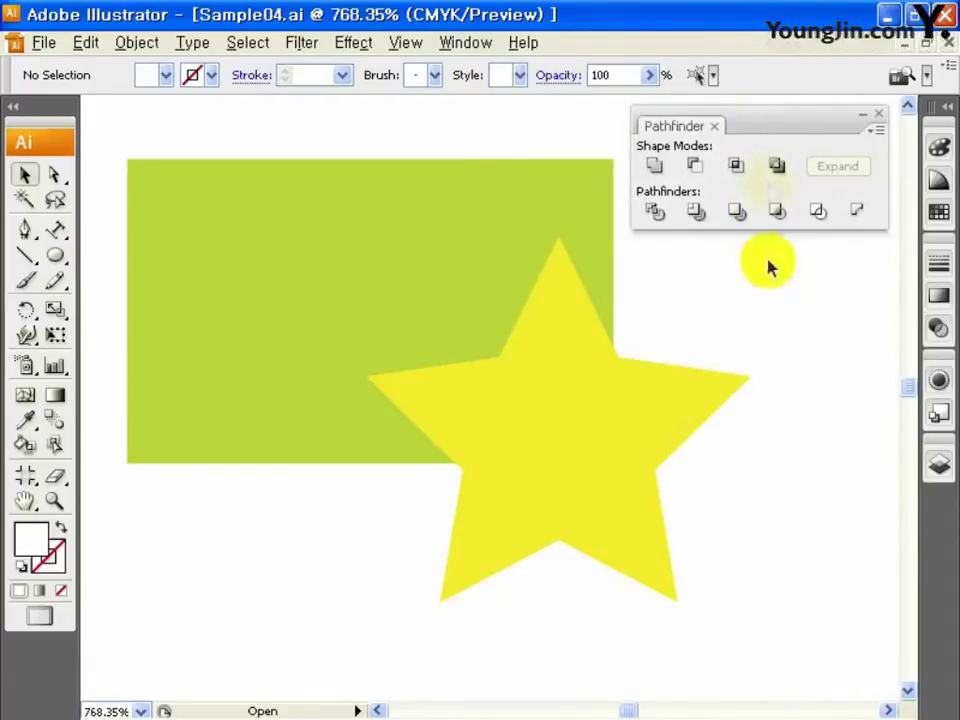
drag(527, 403, 510, 403)
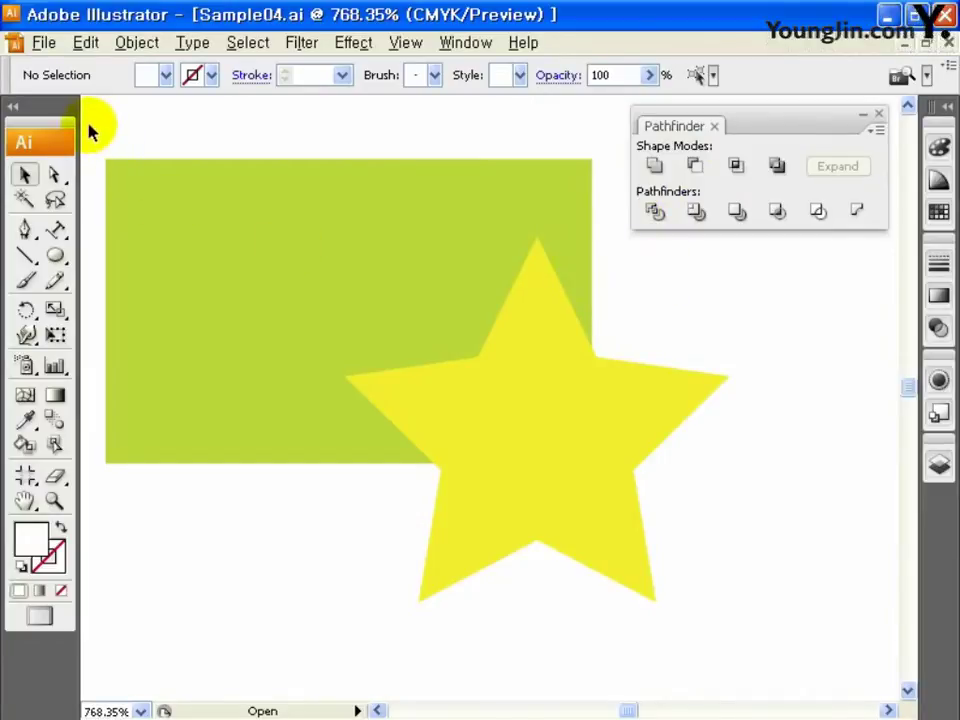
drag(88, 128, 766, 640)
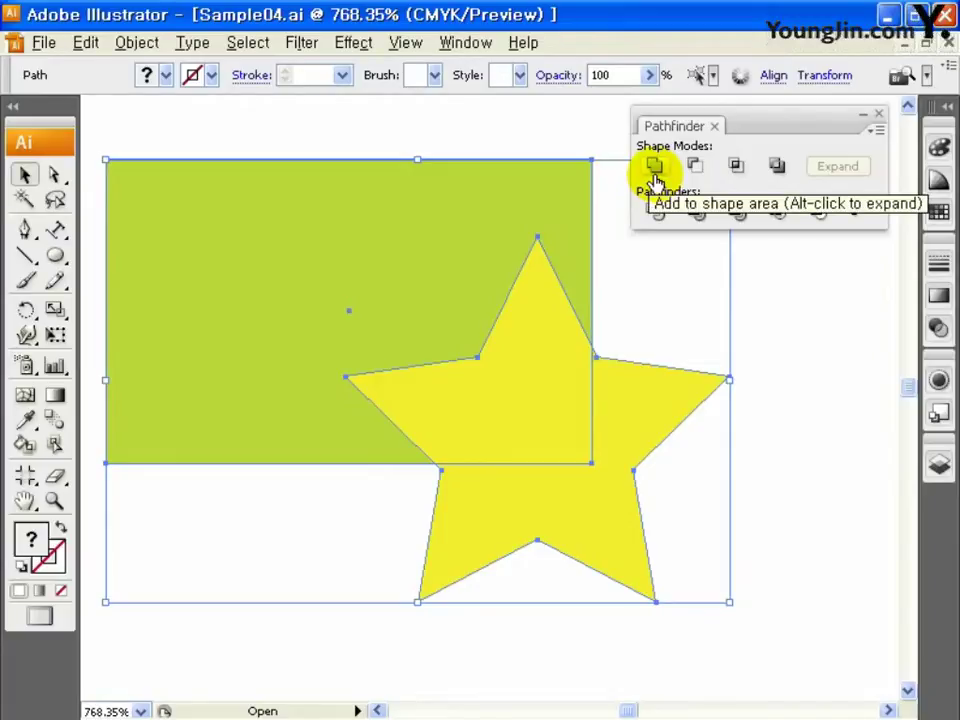
Merge the yellow star and rectangle with Add to Shape Area and expand the result
click(655, 167)
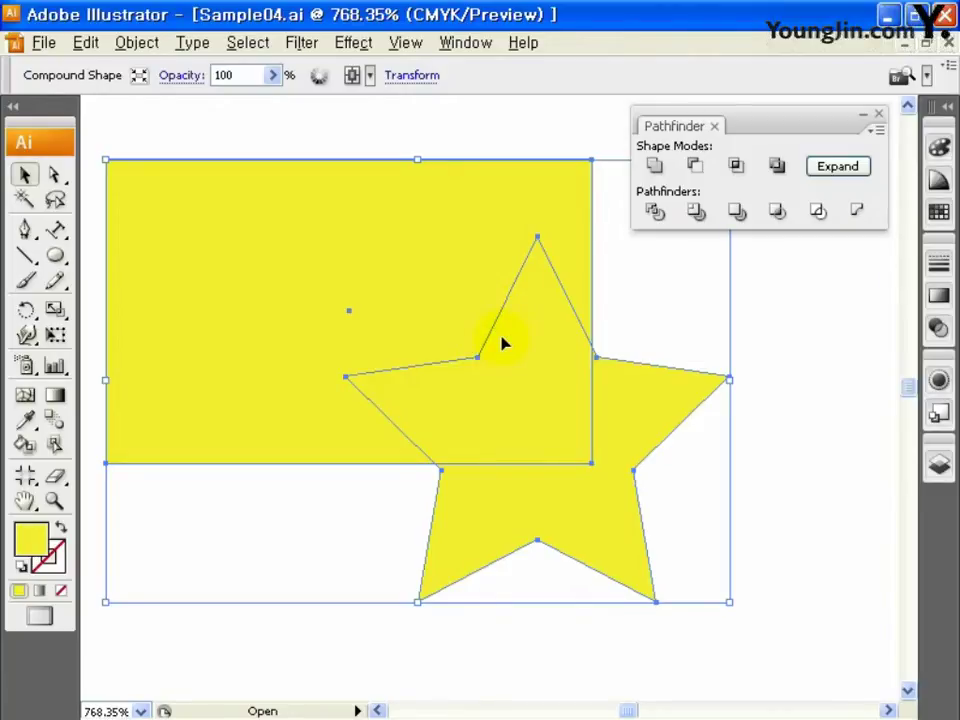
click(840, 168)
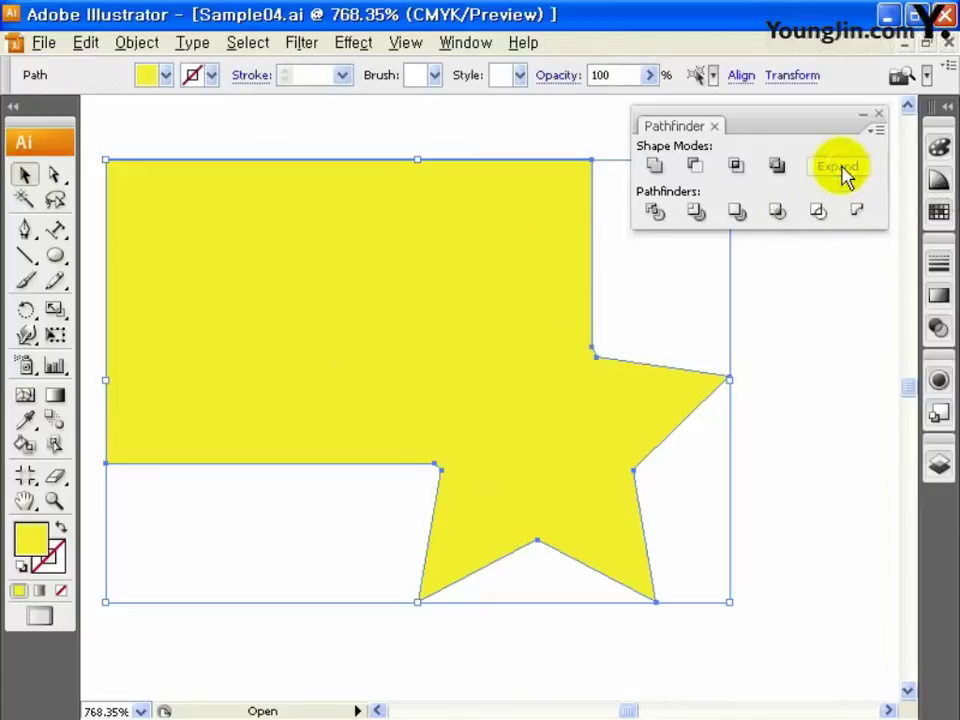
click(578, 636)
Cut the orange star out of the pink rectangle with Minus Front and expand it
mouse_move(563, 649)
mouse_down()
mouse_move(568, 268)
mouse_move(593, 107)
mouse_move(572, 107)
mouse_up()
drag(101, 178, 776, 686)
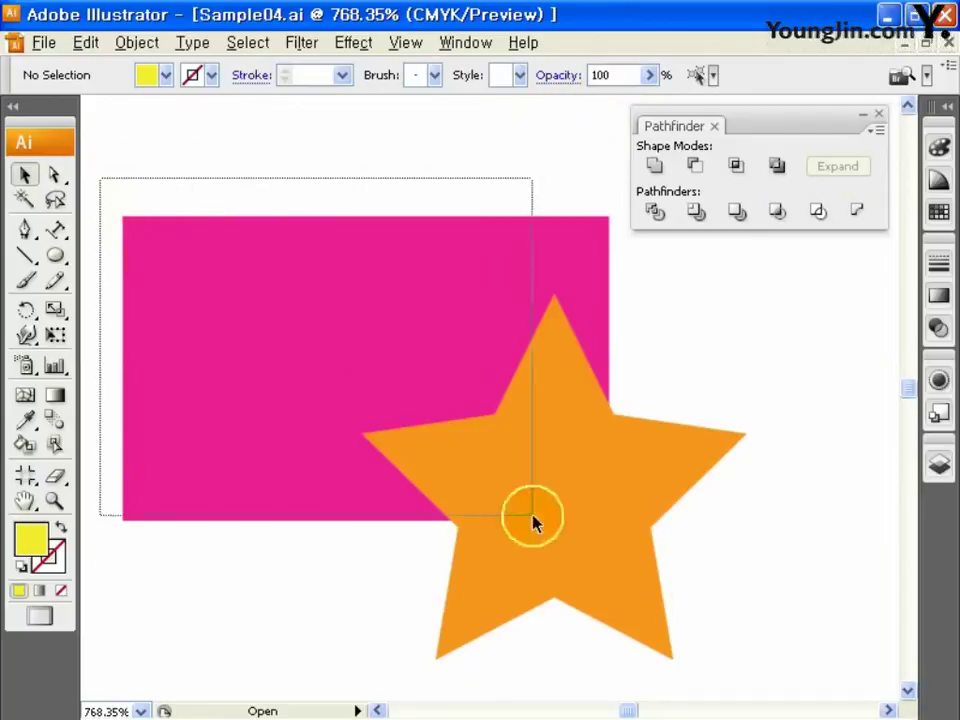
click(695, 165)
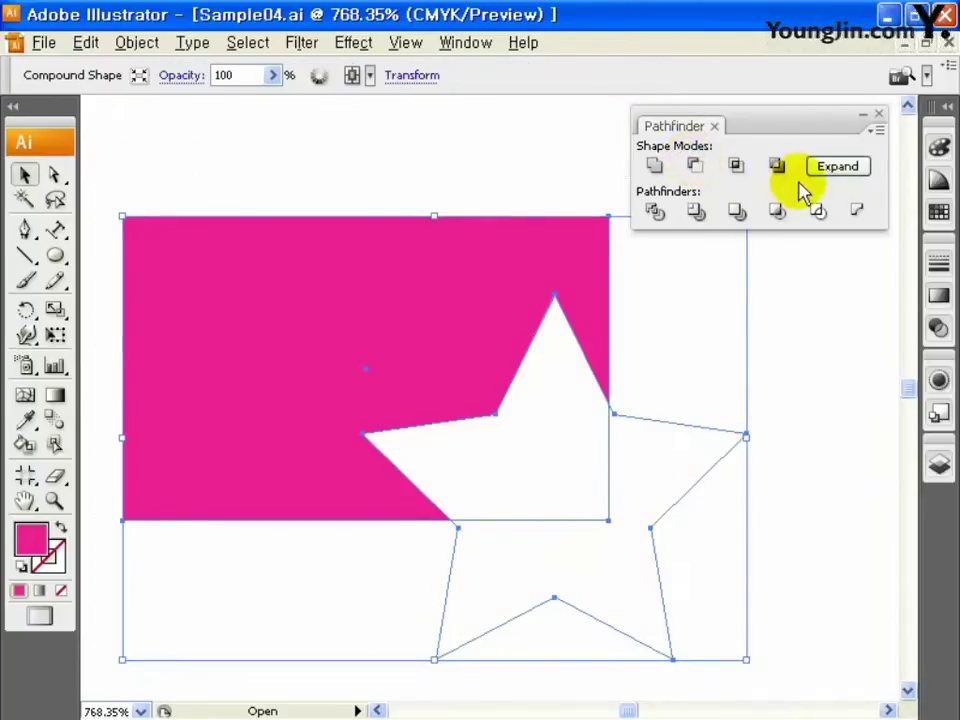
click(845, 167)
click(763, 358)
click(493, 339)
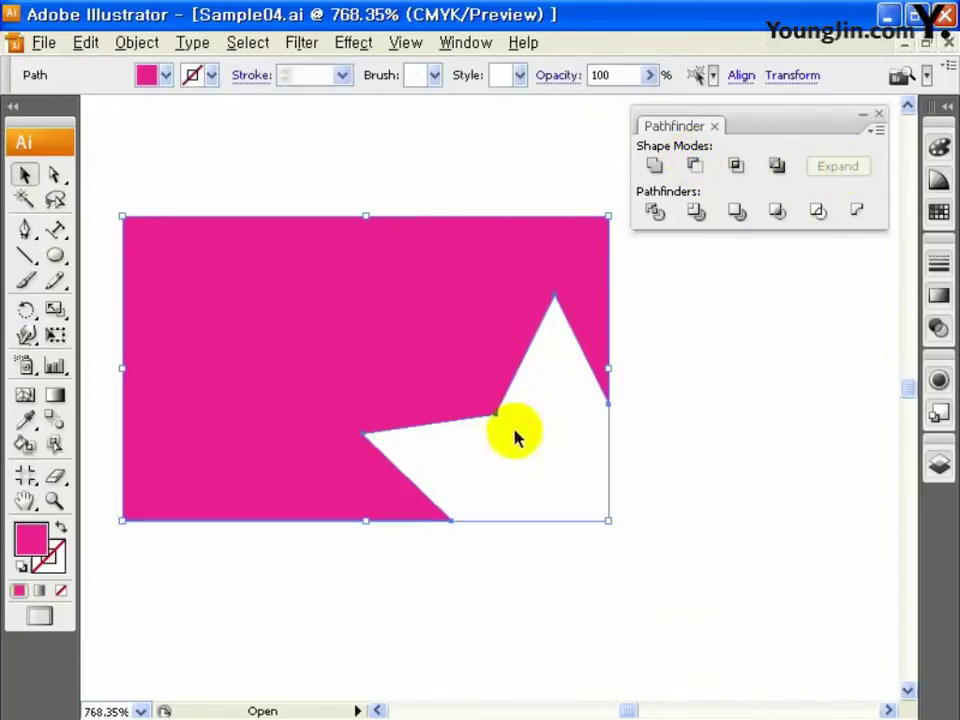
click(557, 552)
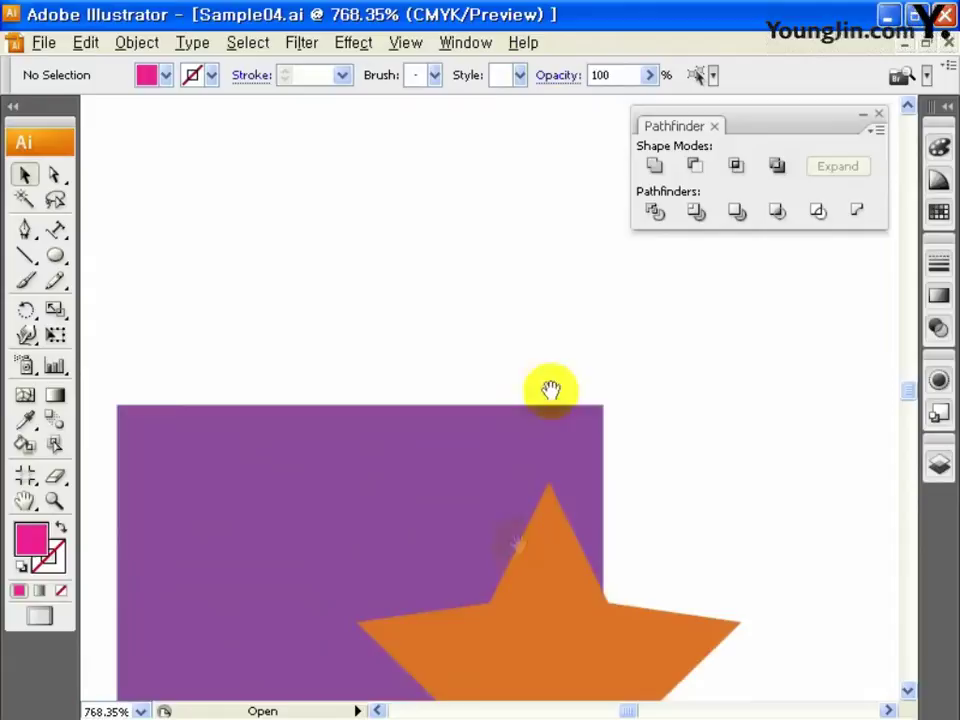
Intersect the purple rectangle and orange star to keep only their overlap, then expand
drag(551, 389, 488, 338)
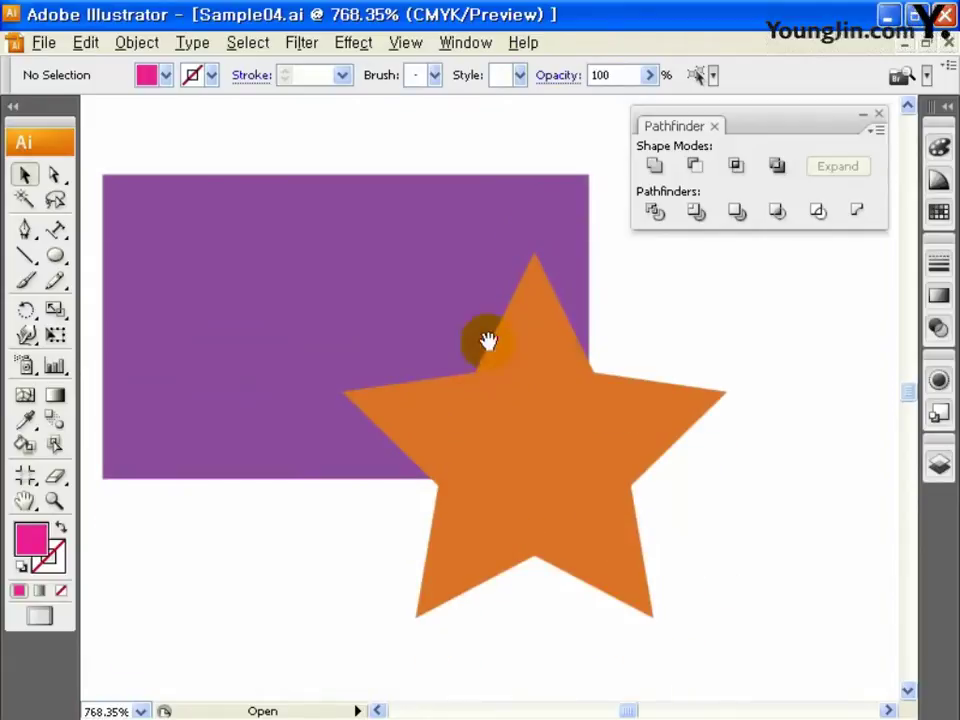
mouse_move(95, 145)
mouse_down()
mouse_move(567, 522)
mouse_move(755, 651)
mouse_up()
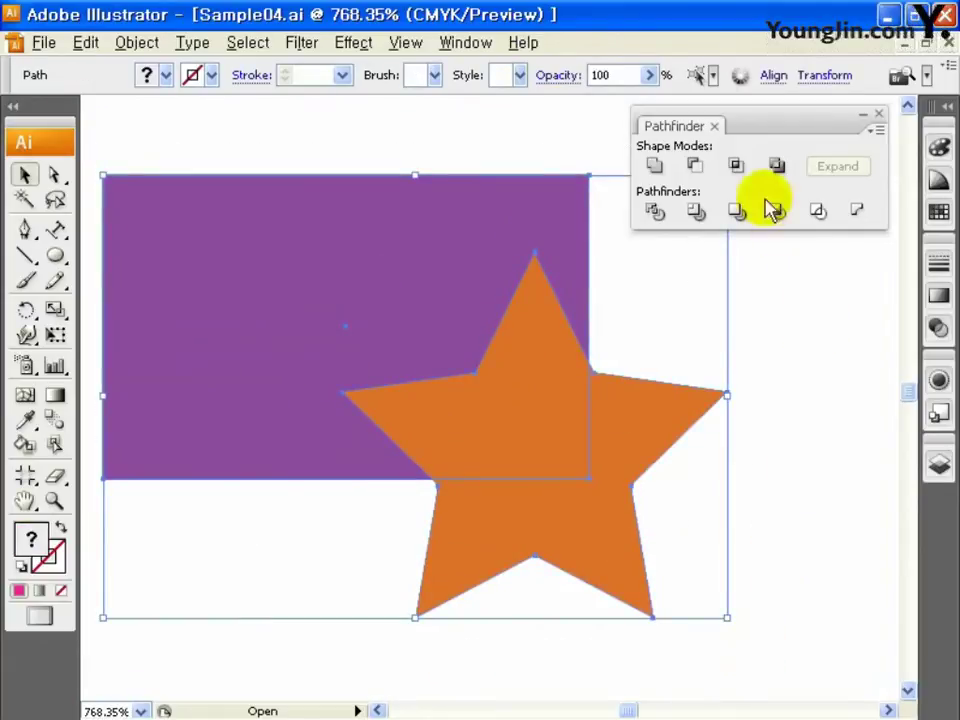
click(737, 167)
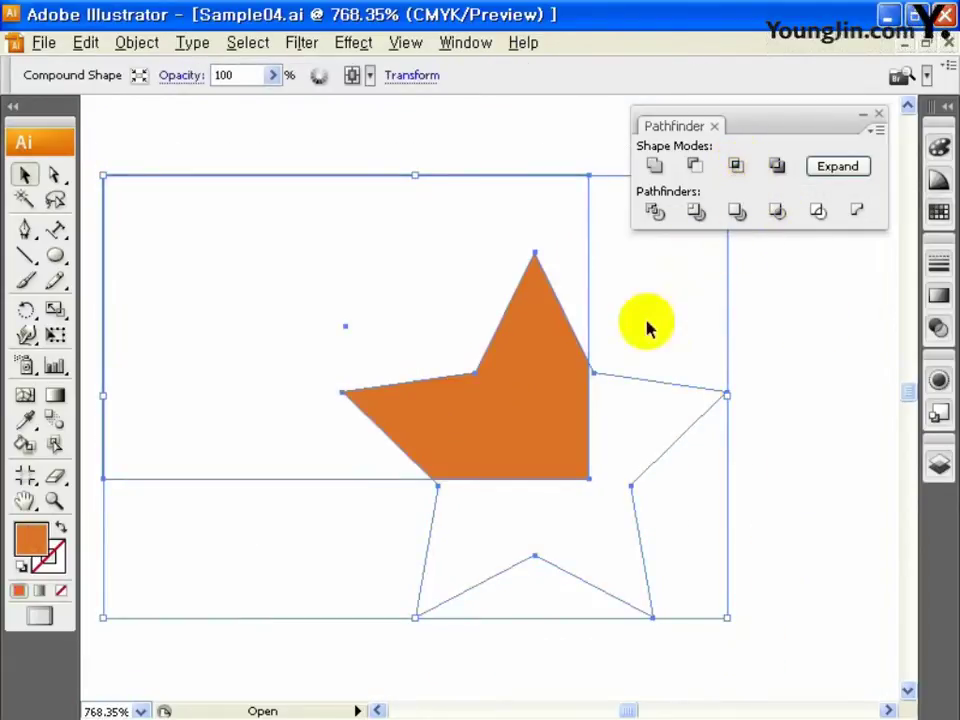
click(826, 174)
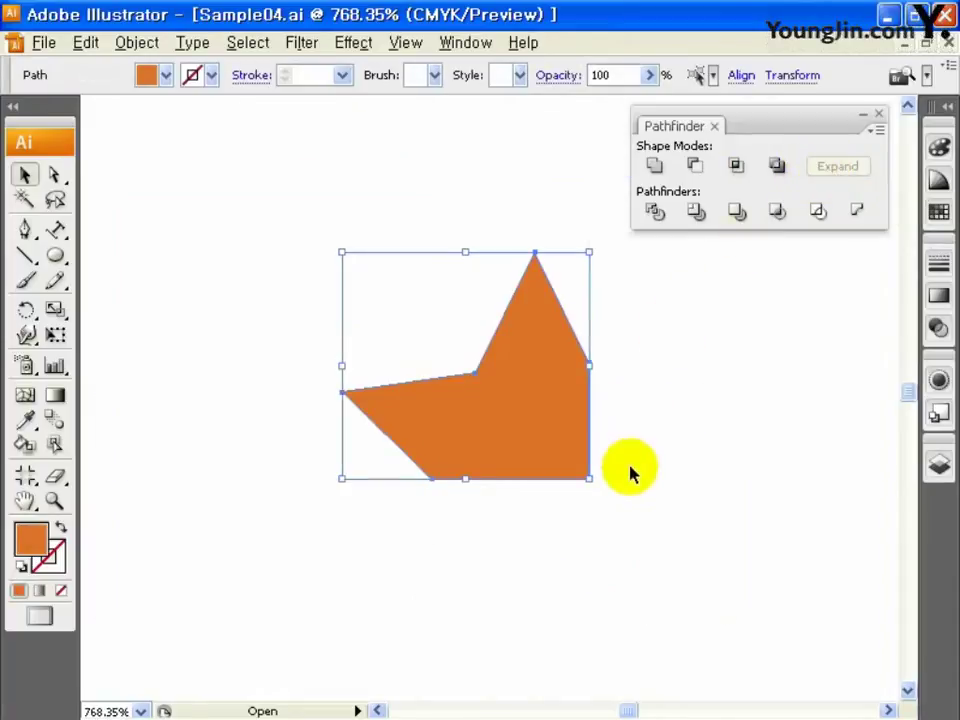
click(536, 615)
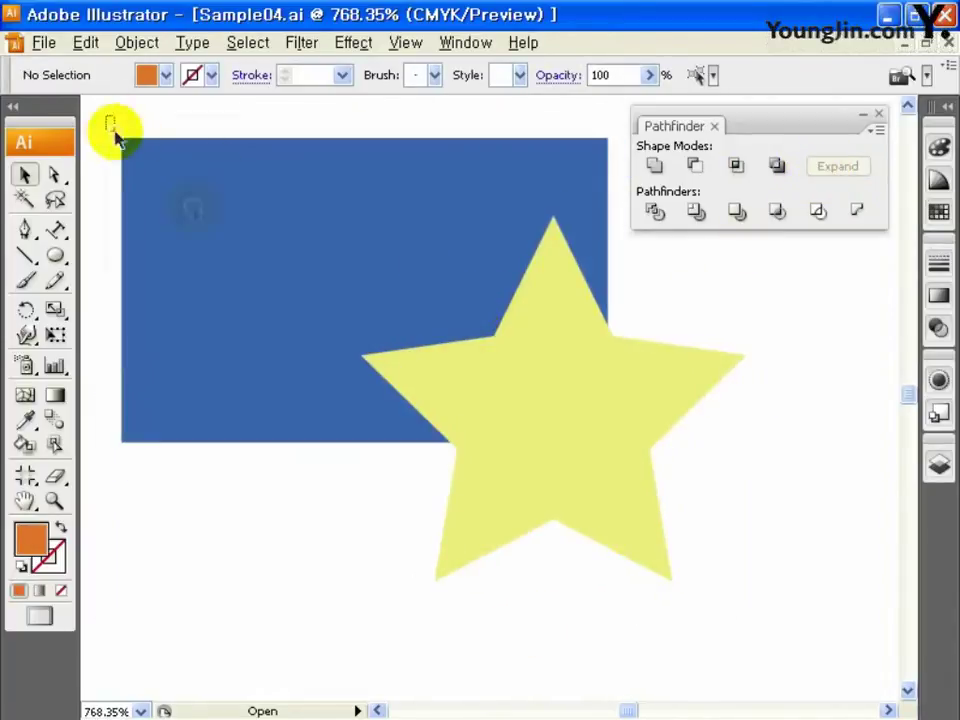
Exclude the overlap of the blue rectangle and yellow star and expand to a compound path
drag(107, 116, 780, 615)
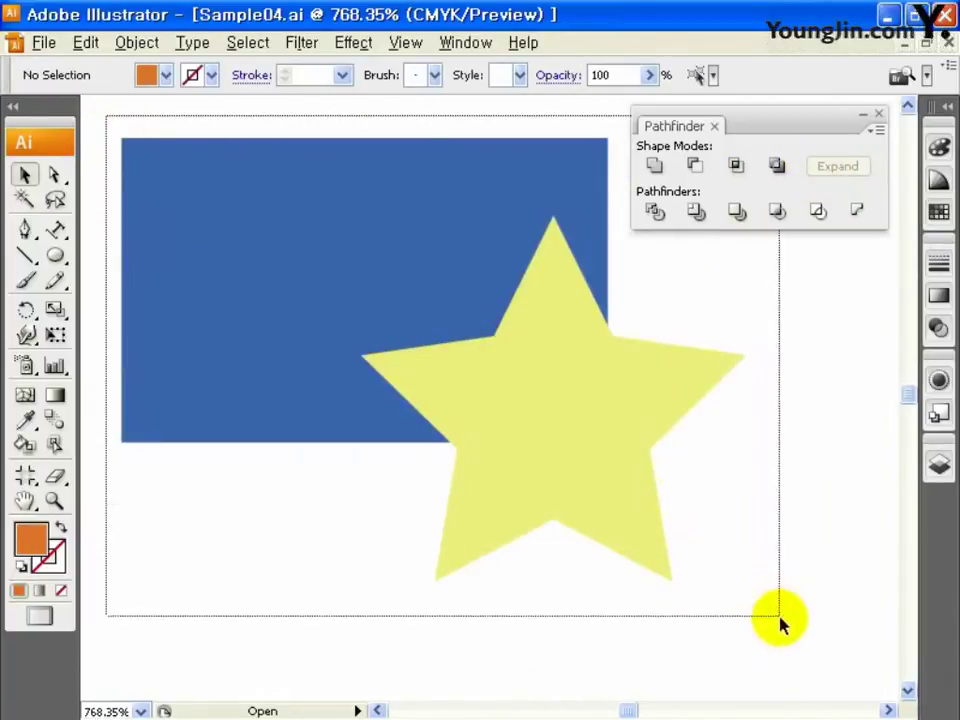
click(778, 168)
click(828, 167)
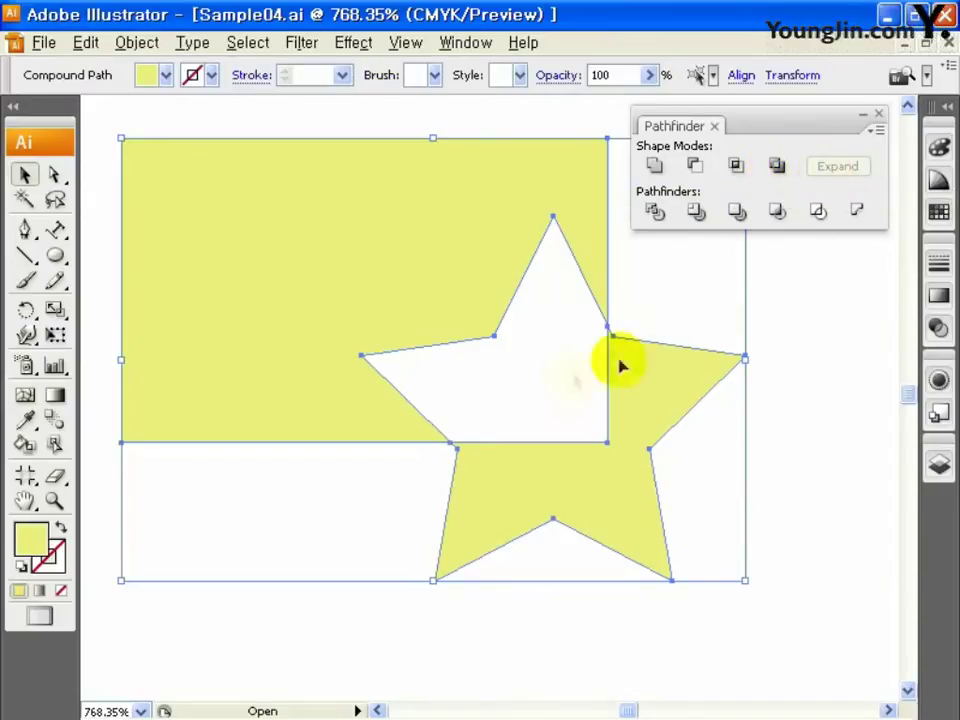
click(789, 439)
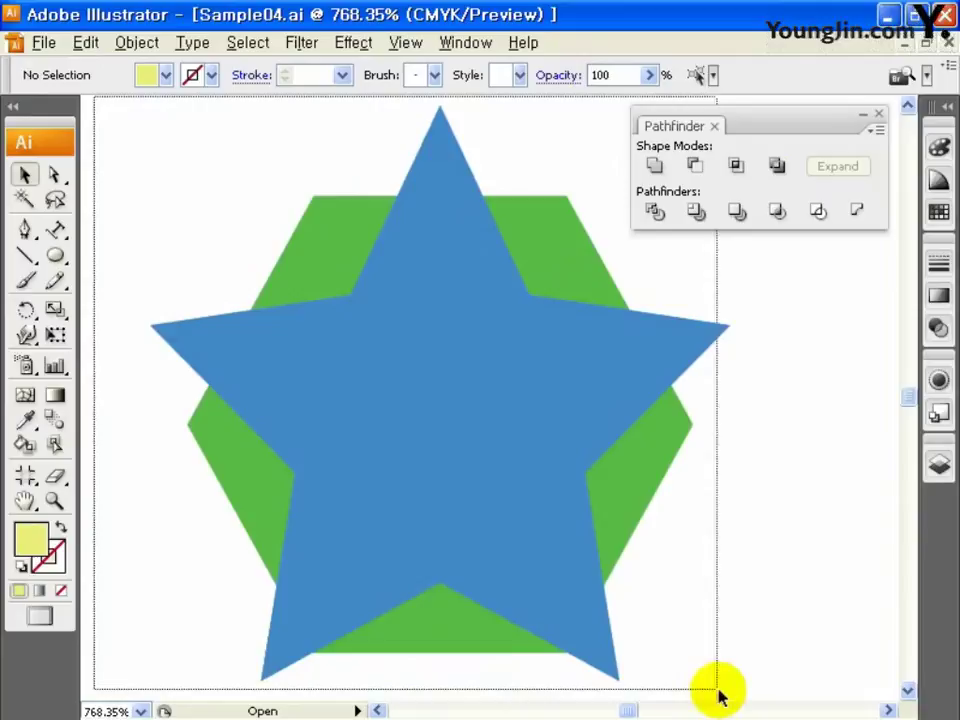
key(ctrl+a)
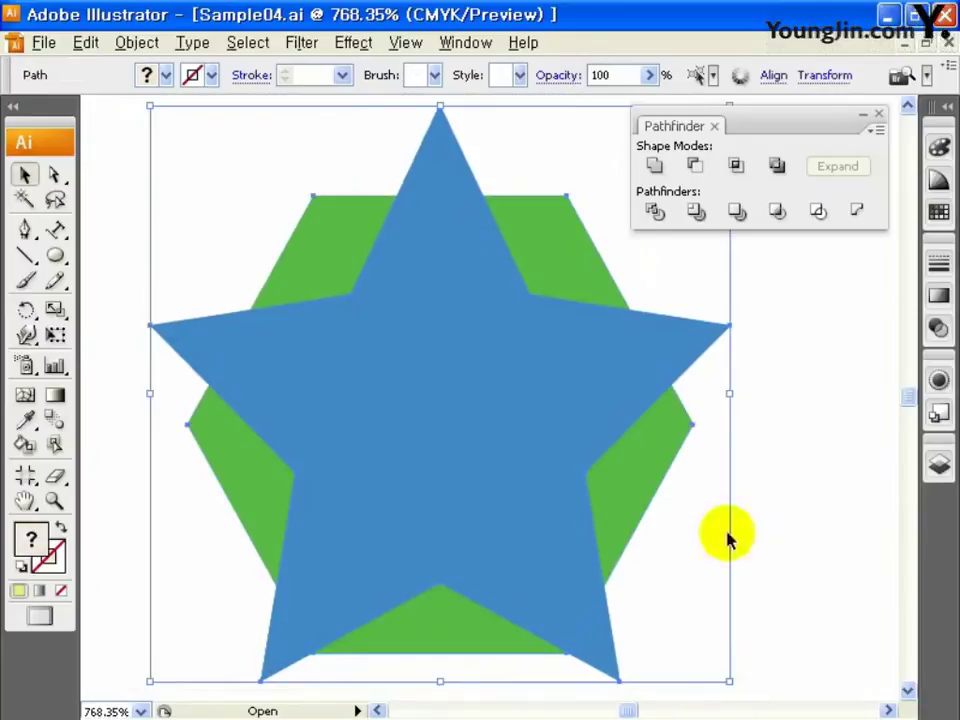
Divide the blue star and green hexagon and move the divided group to the right
click(660, 219)
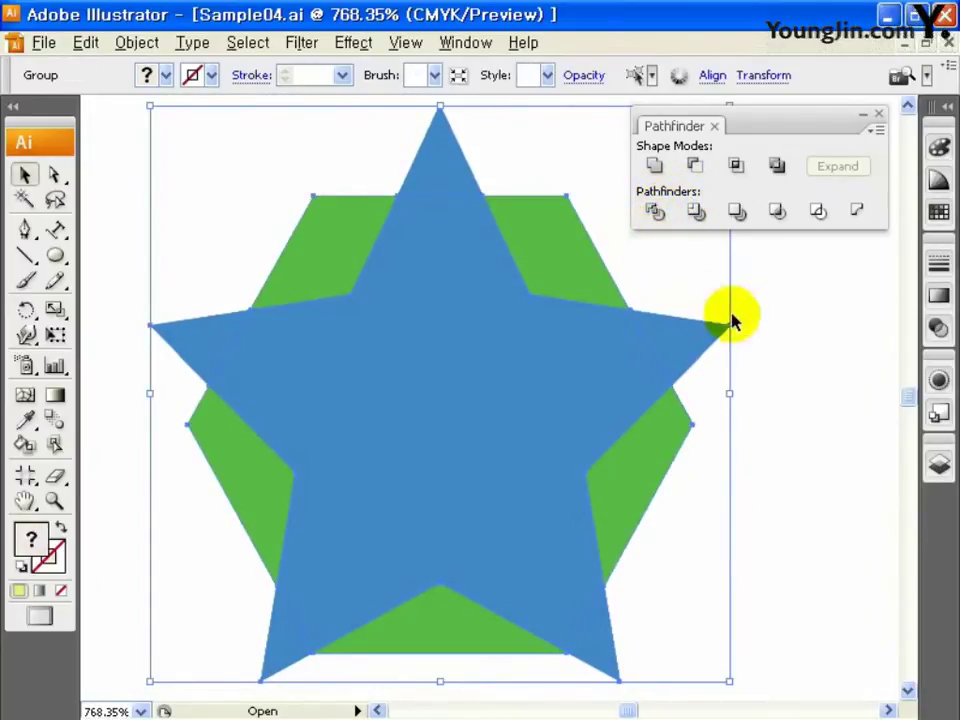
click(770, 348)
click(652, 357)
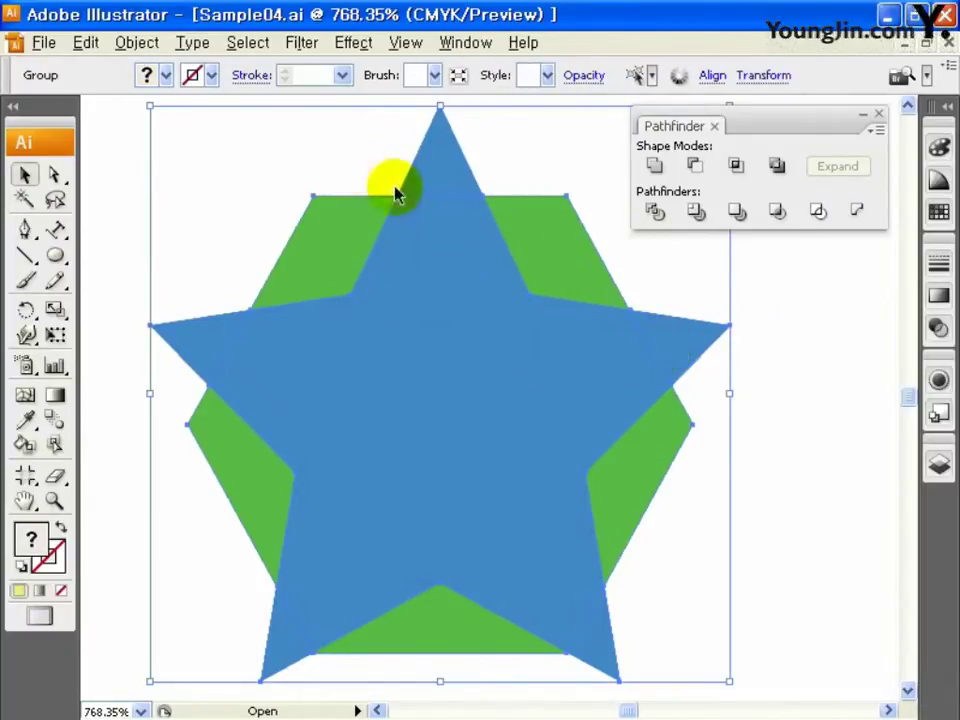
drag(476, 289, 690, 339)
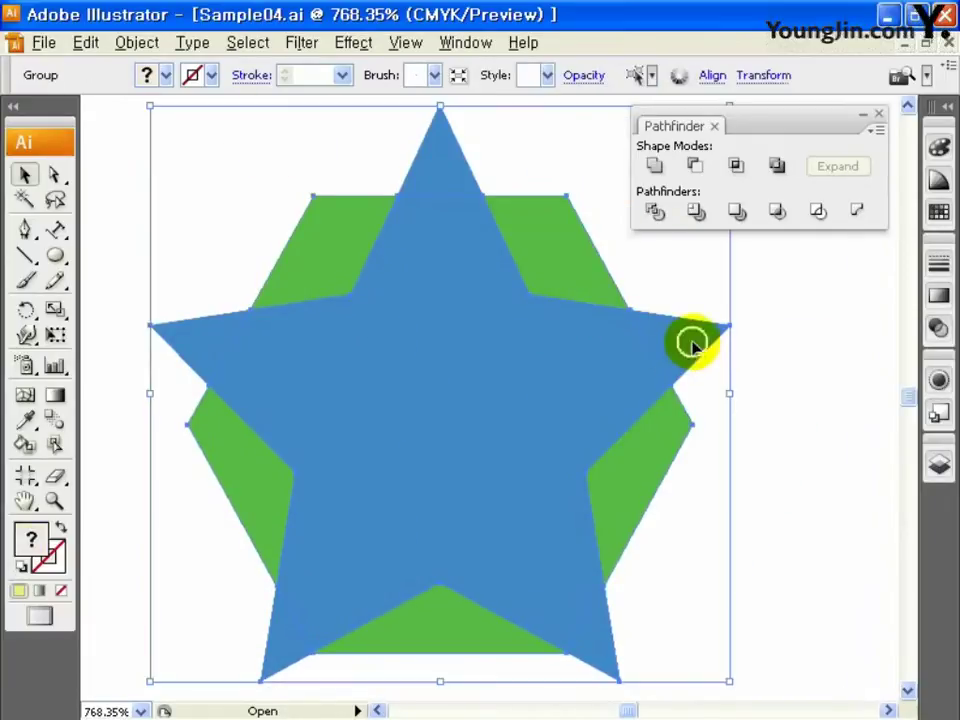
Ungroup the divided pieces and pull the star's top tip up and to the left
click(120, 44)
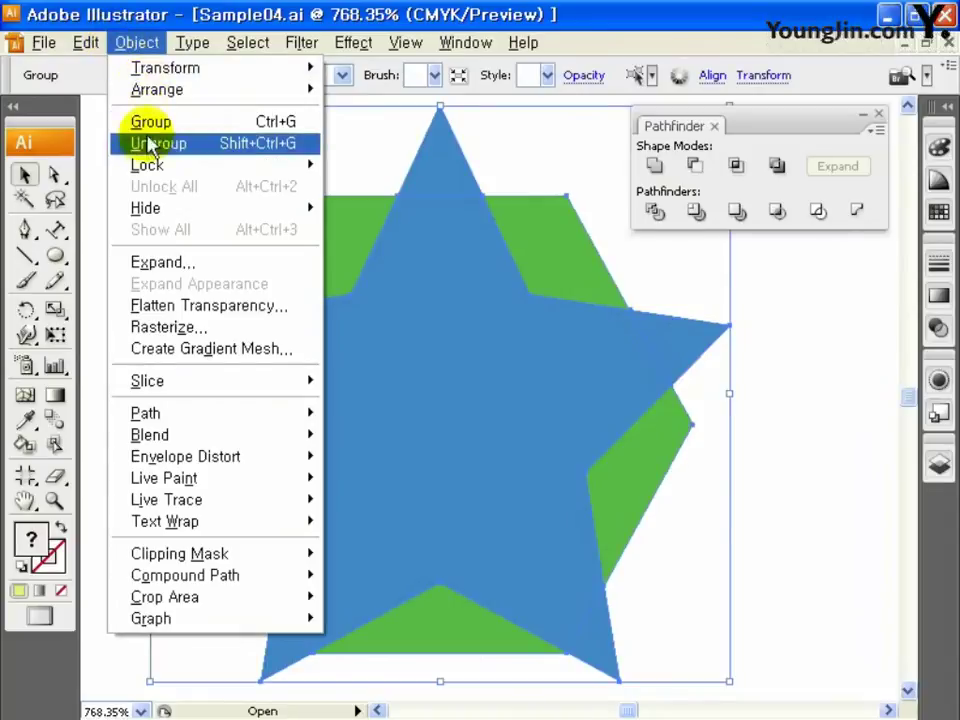
click(178, 143)
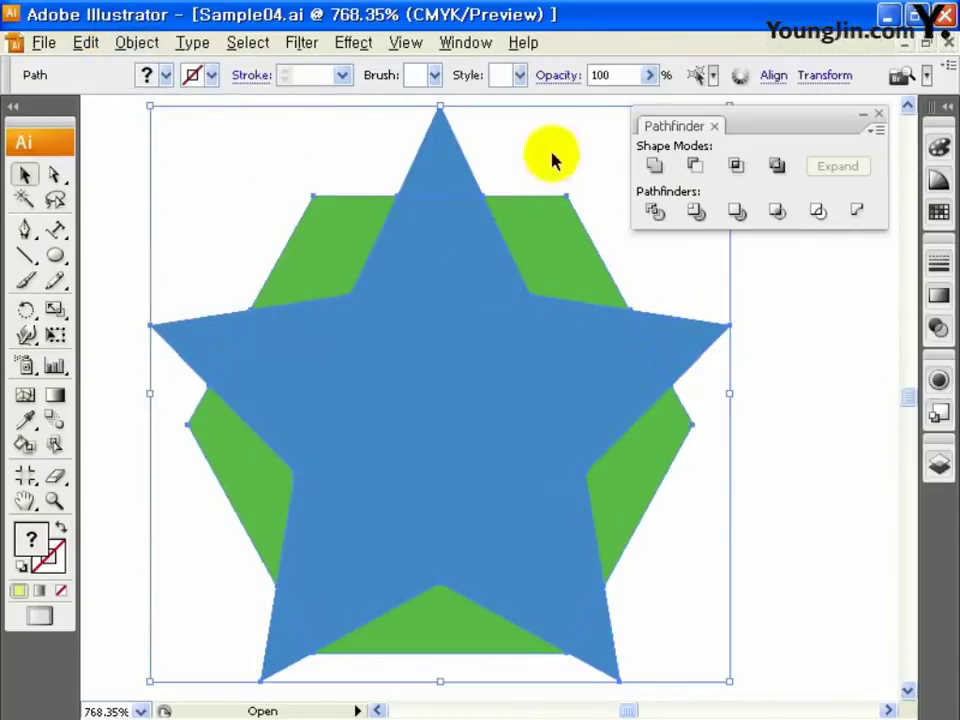
click(767, 315)
click(435, 172)
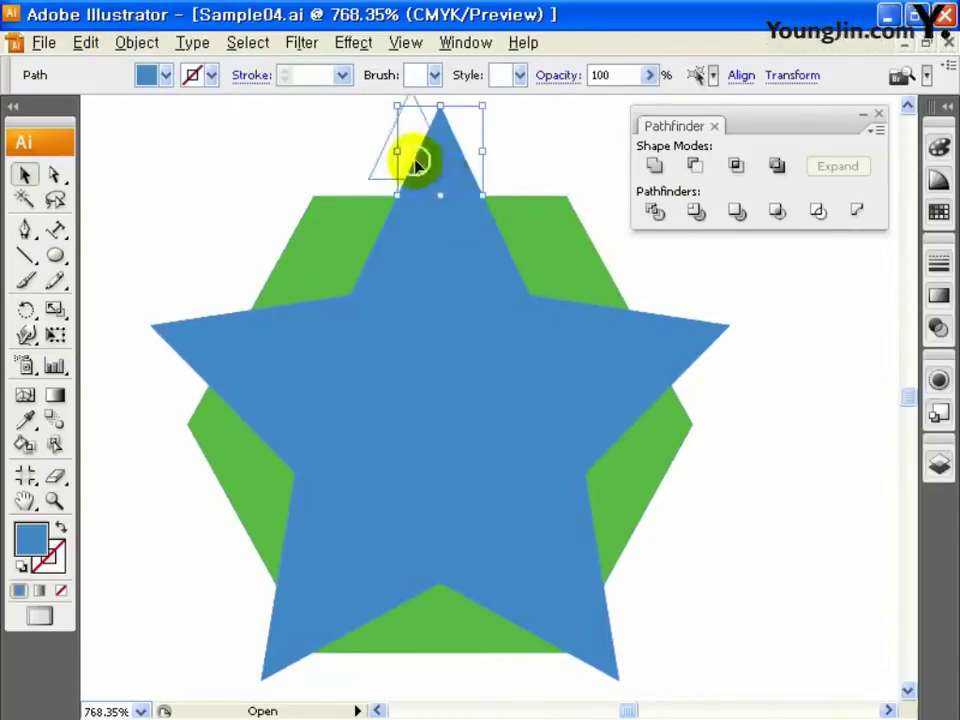
drag(418, 161, 390, 150)
click(587, 272)
click(465, 568)
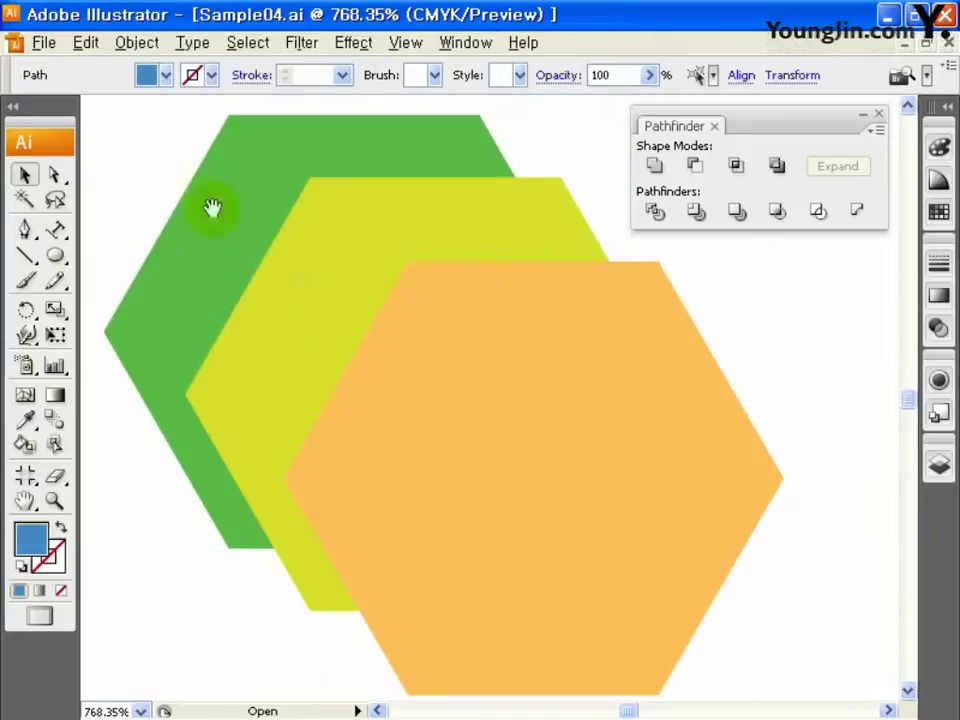
Trim the three overlapping hexagons, ungroup them and move the orange hexagon right
drag(165, 150, 765, 632)
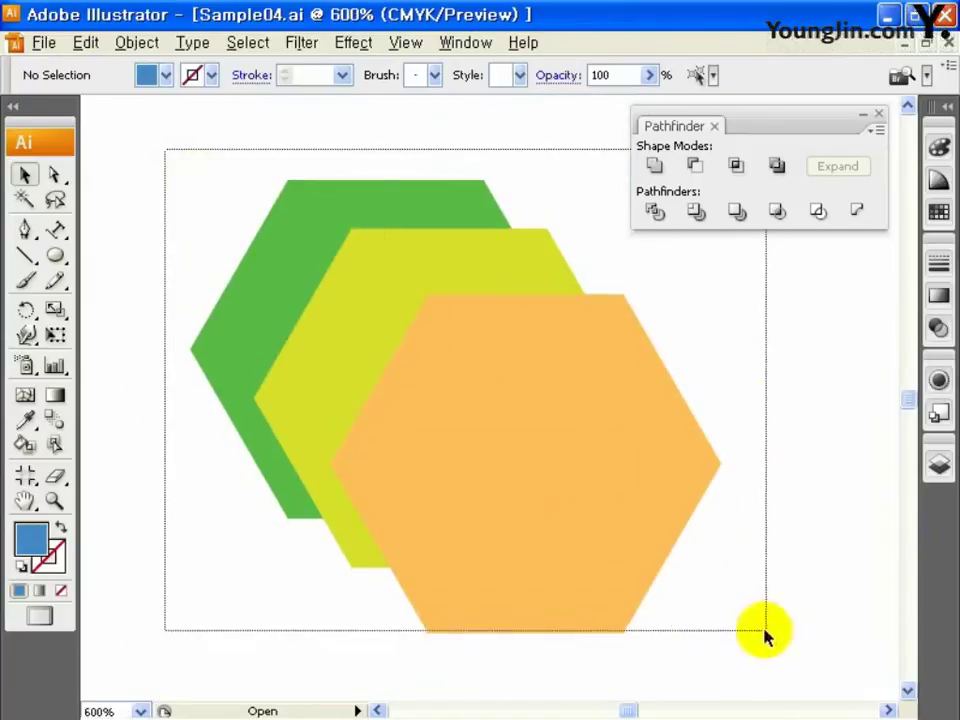
click(697, 213)
right_click(550, 330)
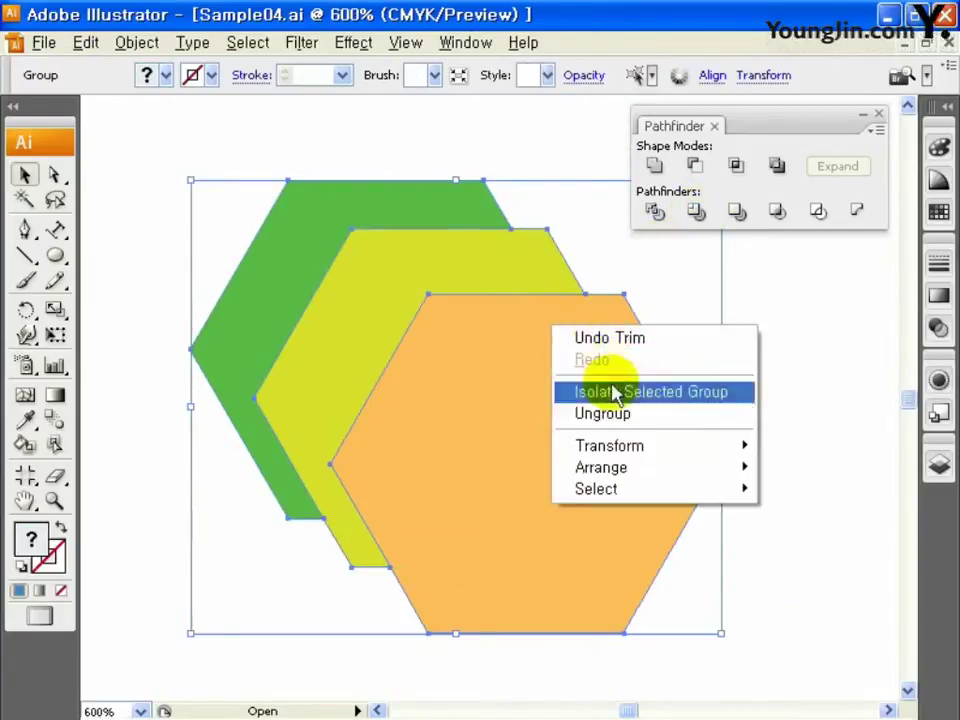
click(615, 411)
click(574, 379)
drag(485, 394, 563, 400)
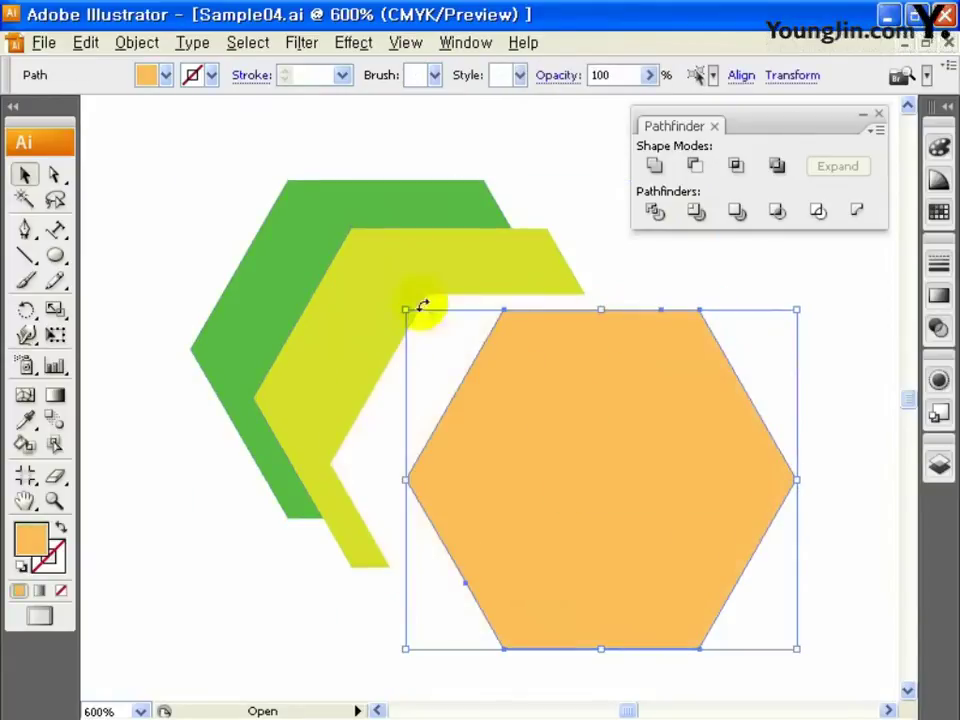
mouse_move(422, 306)
mouse_down()
mouse_move(450, 274)
mouse_move(477, 300)
mouse_up()
click(204, 510)
Merge the two orange hexagons into one shape over the green hexagon
scroll(469, 576, down, 1)
drag(469, 576, 467, 90)
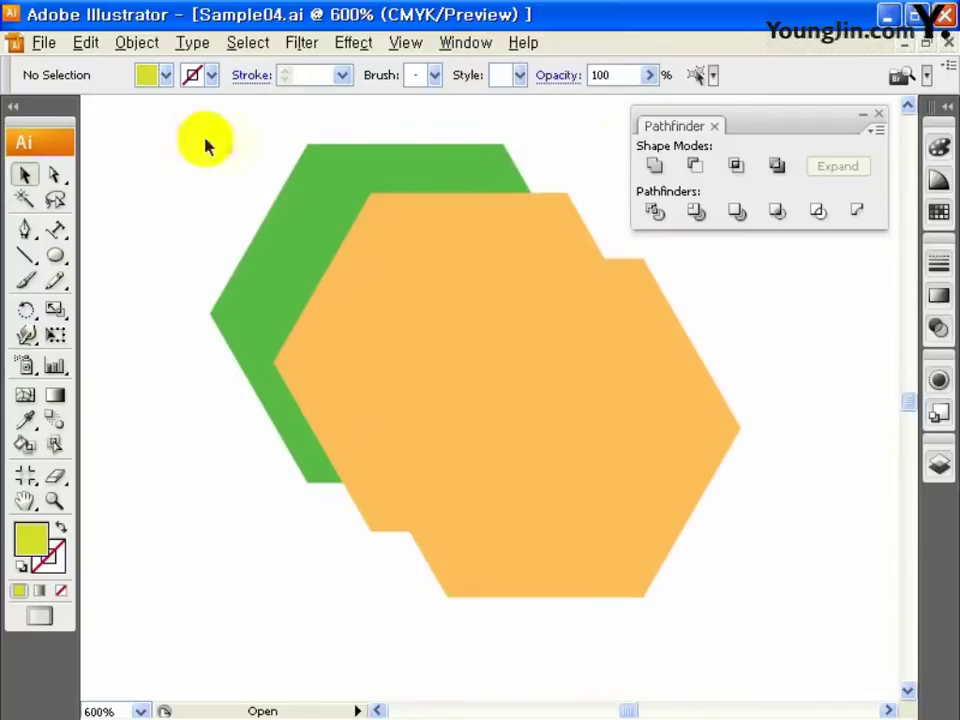
mouse_move(199, 136)
mouse_down()
mouse_move(608, 512)
mouse_move(756, 621)
mouse_up()
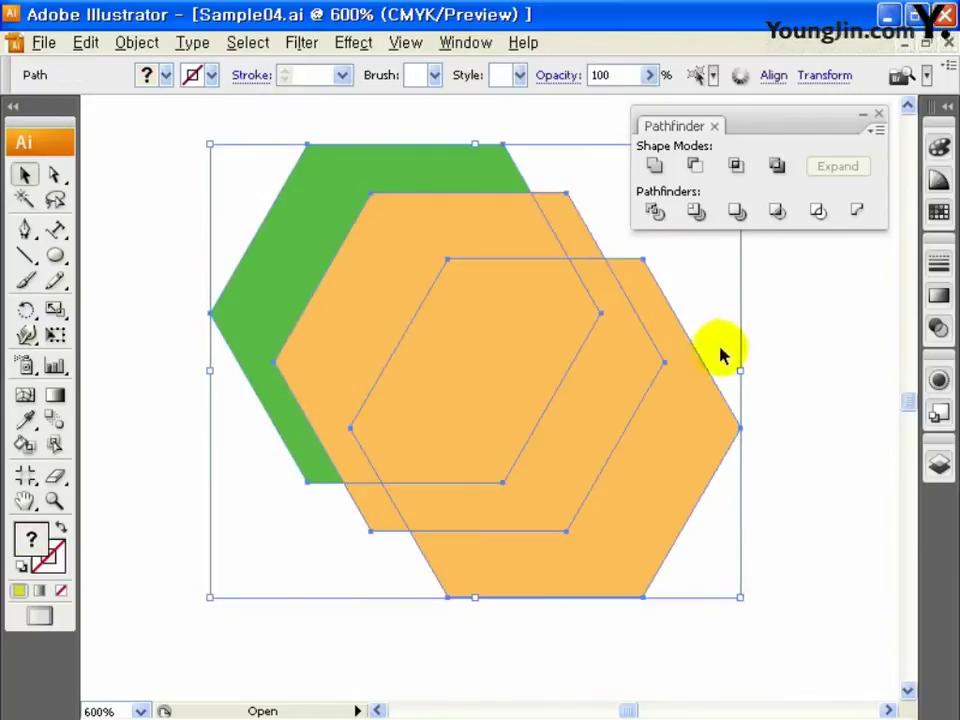
click(737, 211)
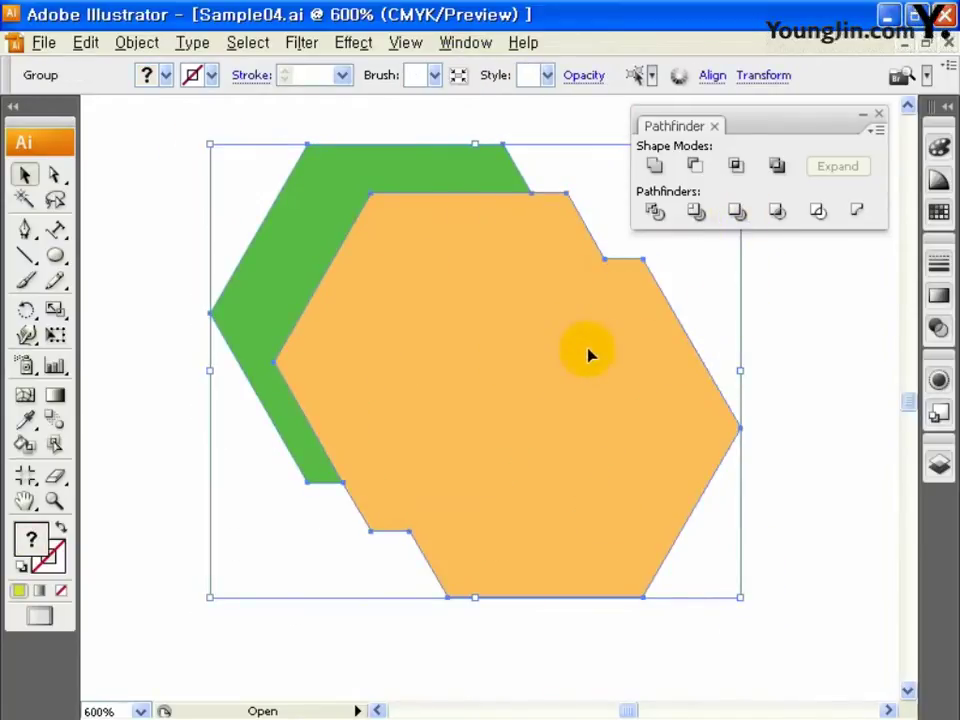
click(274, 607)
Crop the hexagon to the star, then apply Outline to the orange starburst and yellow hexagon
click(527, 400)
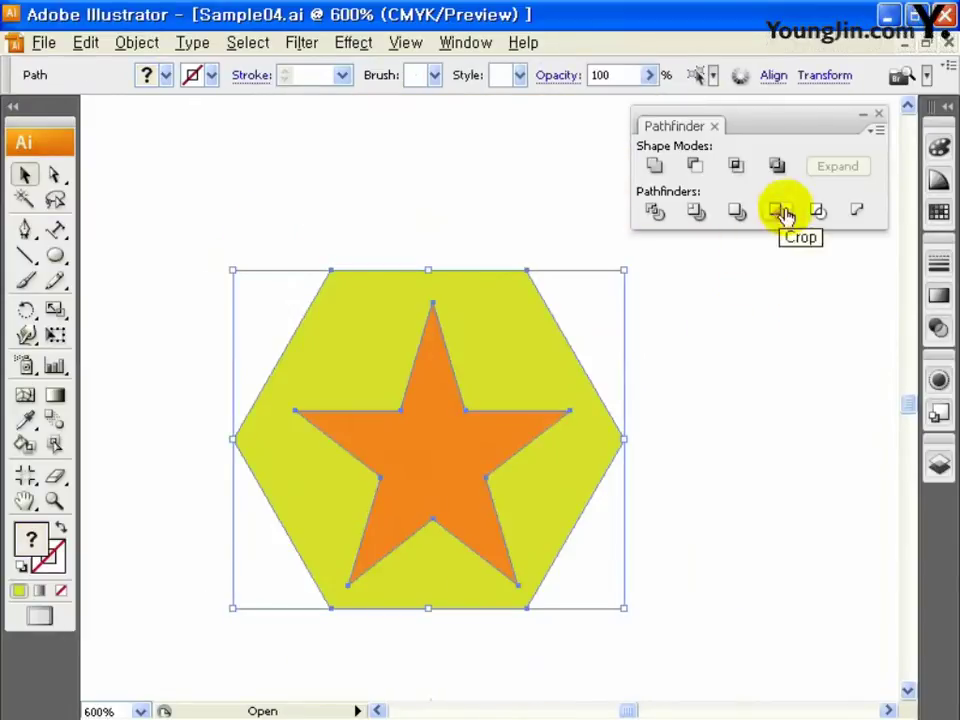
click(780, 212)
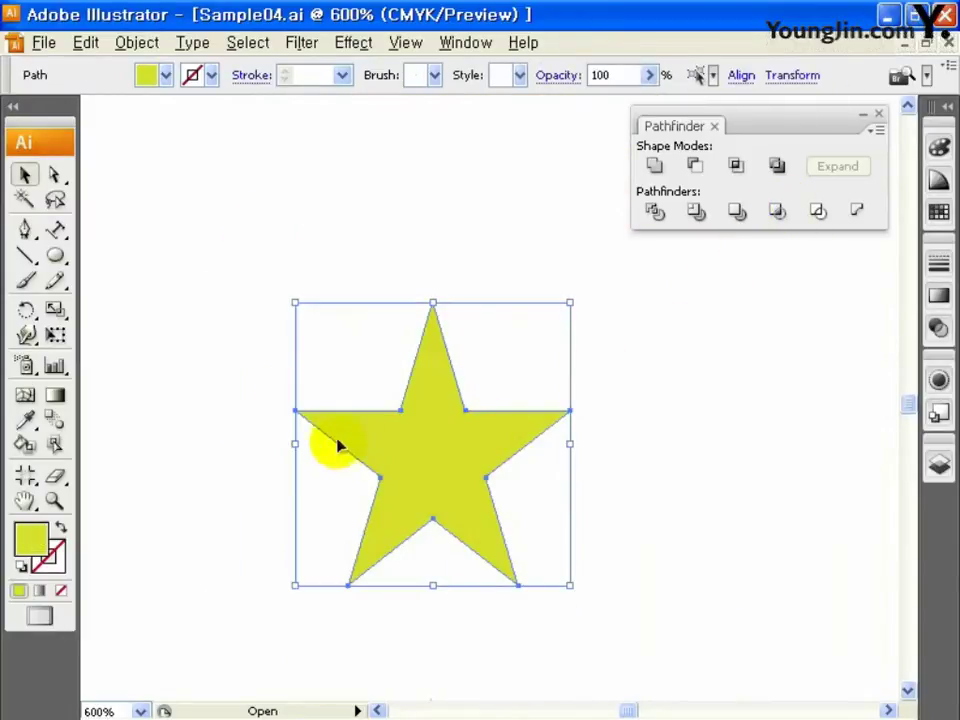
click(651, 463)
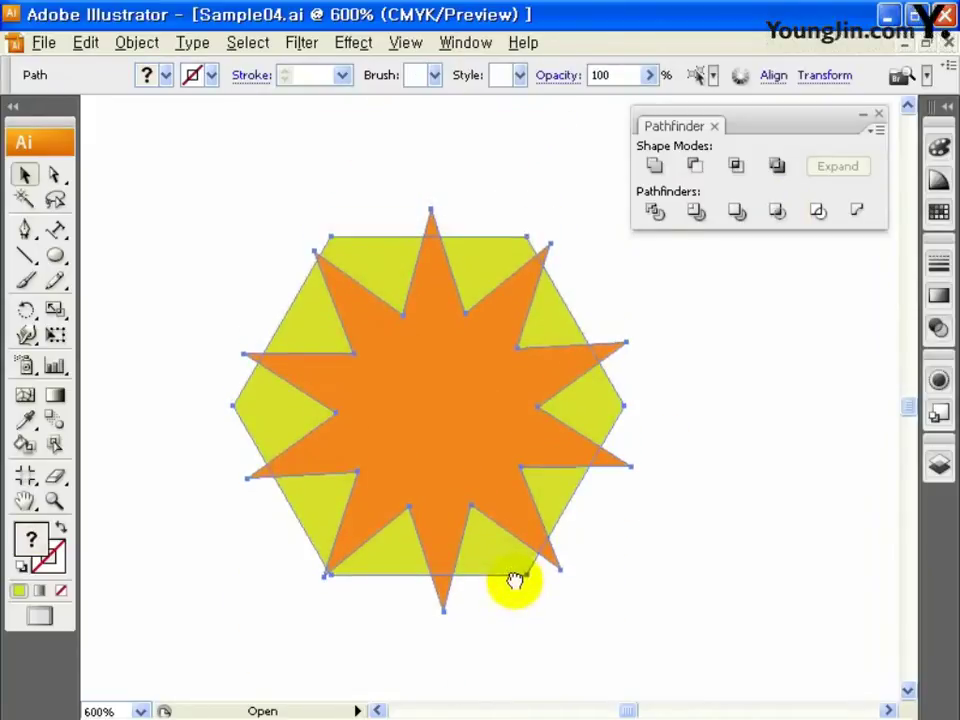
click(818, 210)
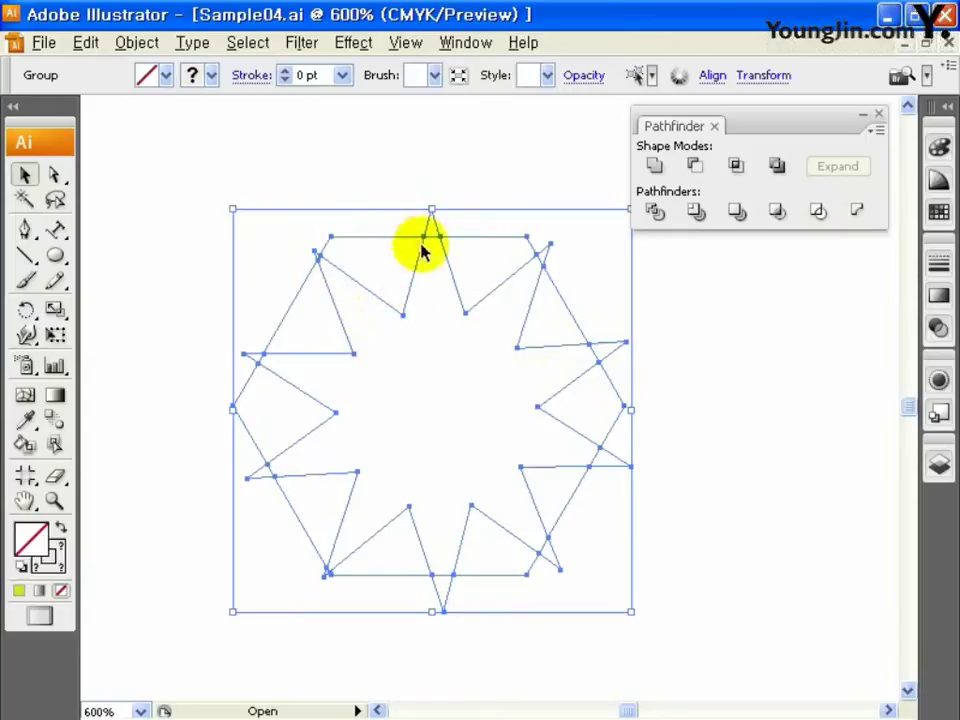
Cut the green hexagon out of the blue star with Minus Back, leaving five star tips
click(536, 375)
click(418, 616)
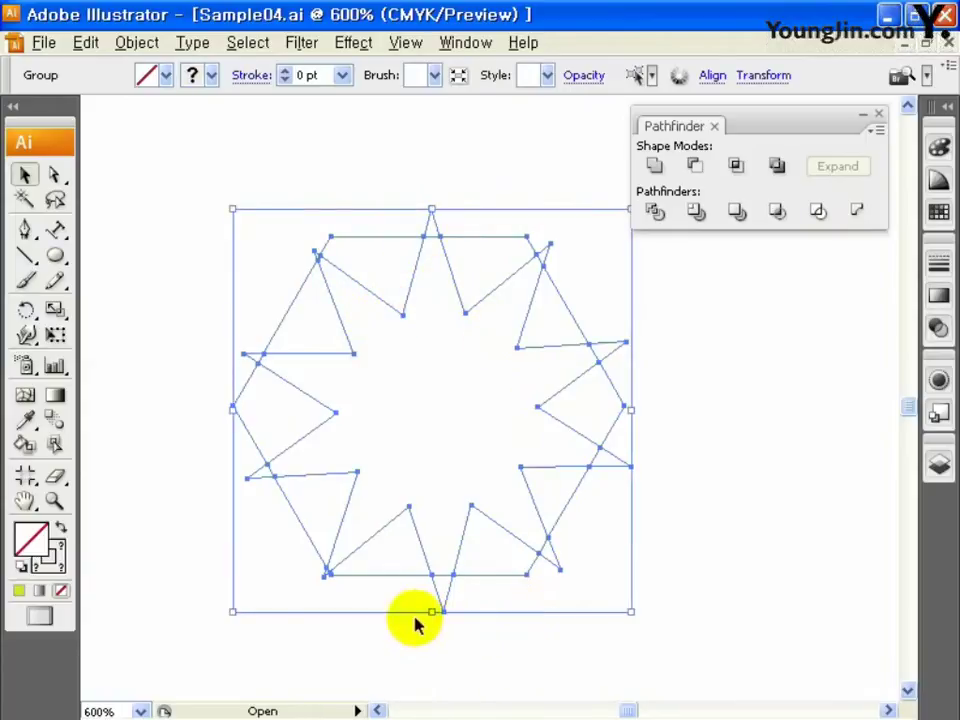
drag(493, 617, 493, 75)
drag(171, 144, 371, 354)
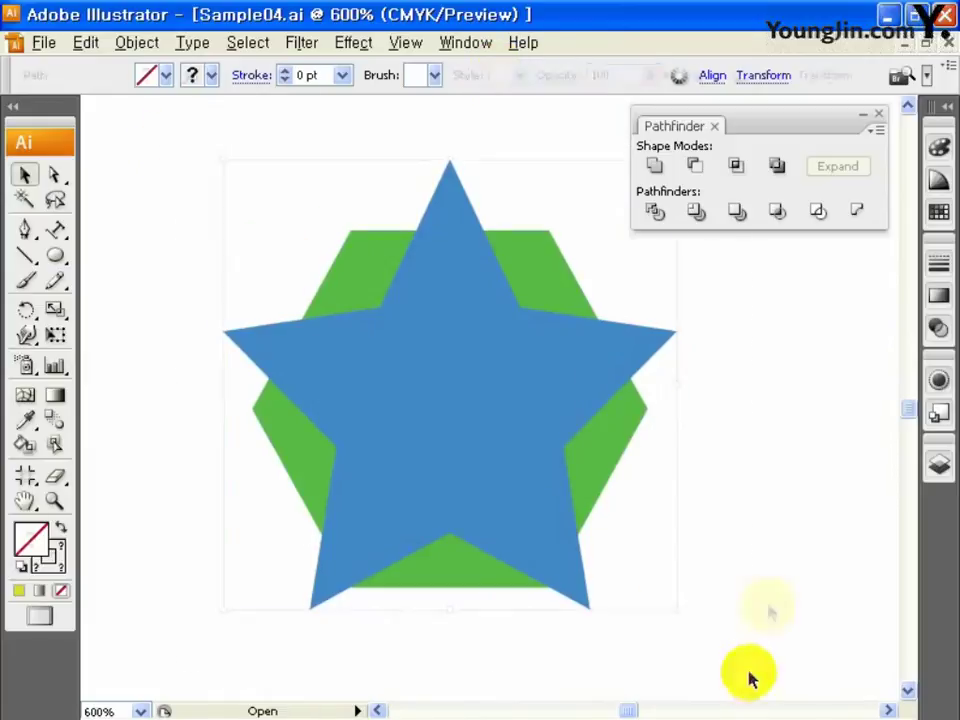
key(ctrl+a)
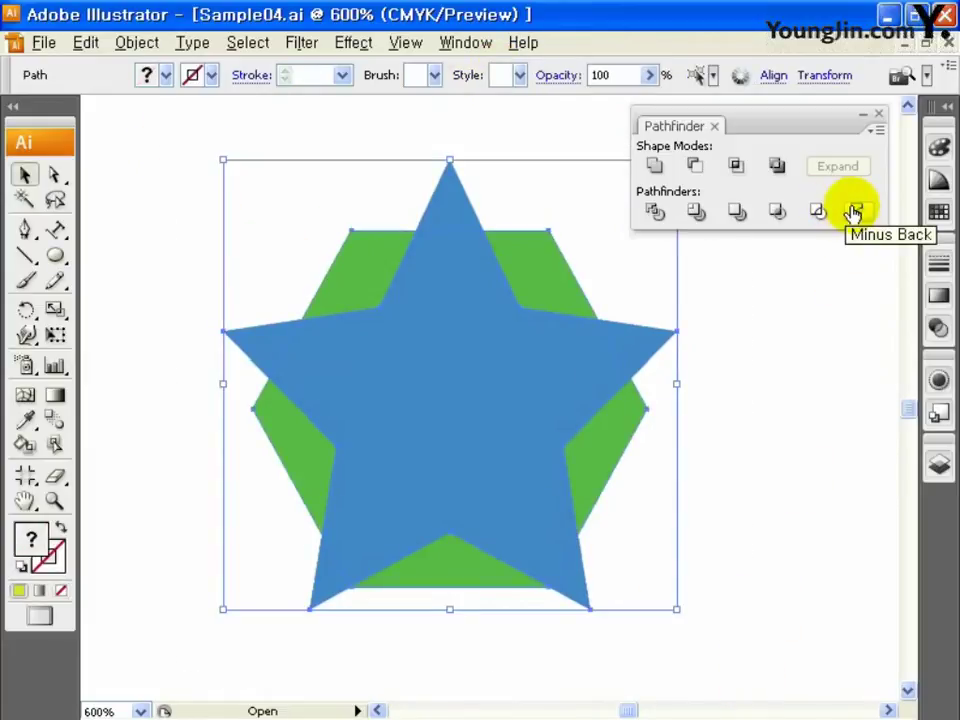
click(853, 214)
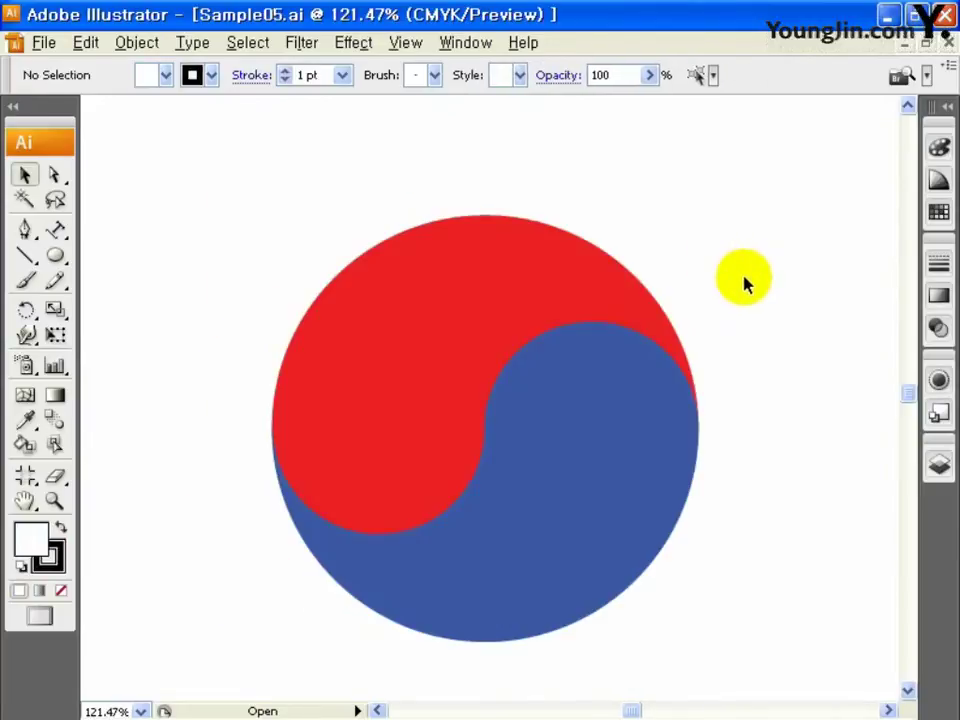
Show the Align panel at the top right and check its align-to-artboard options
click(460, 43)
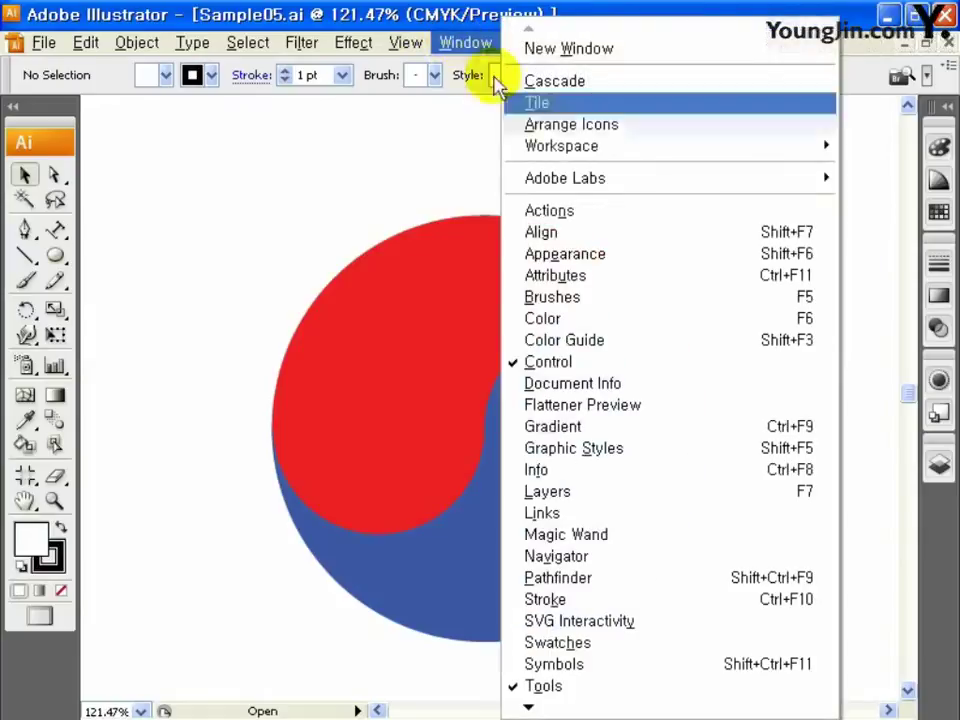
click(573, 236)
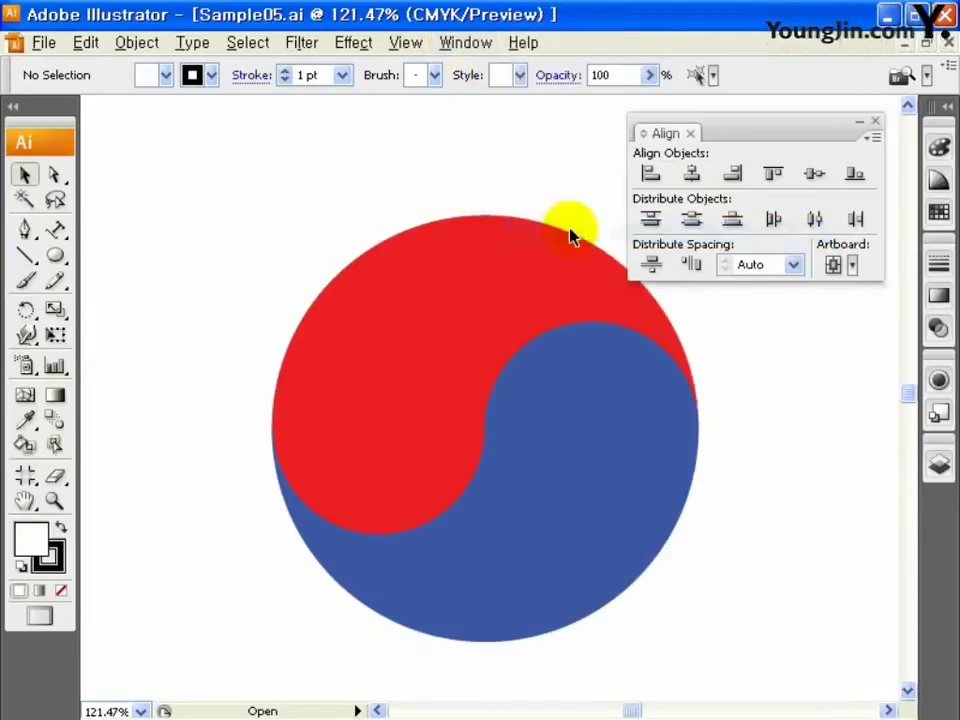
drag(758, 128, 764, 122)
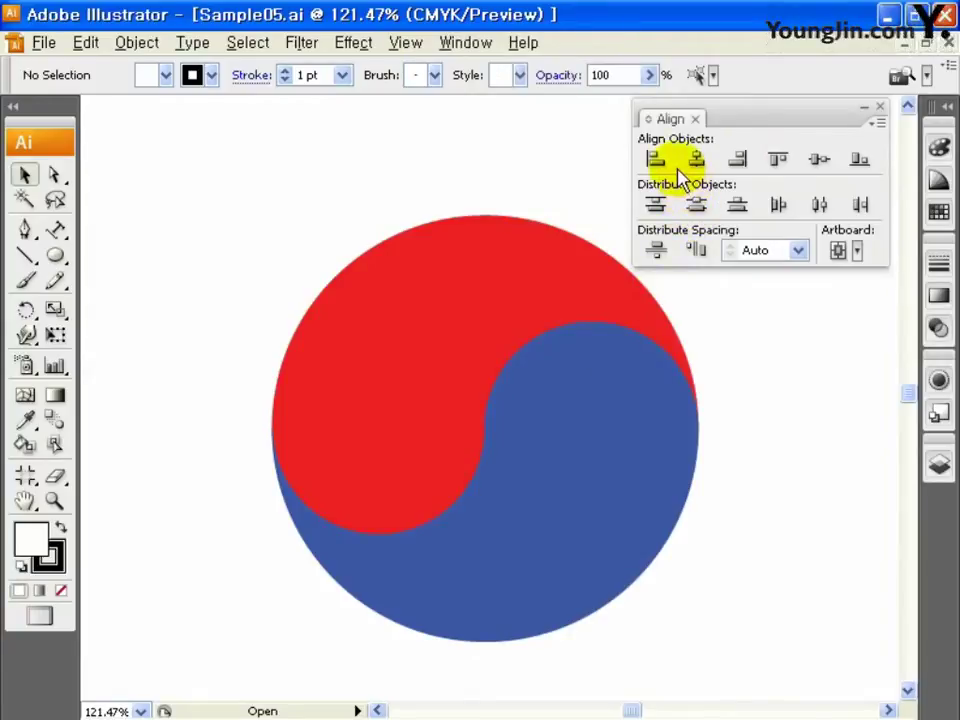
click(857, 252)
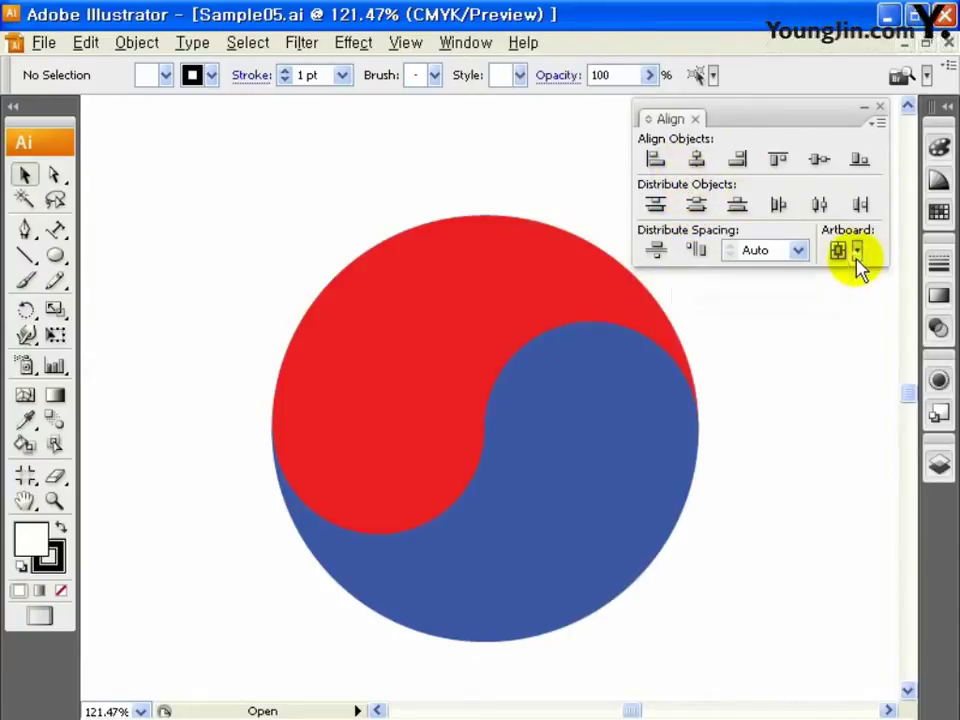
Draw a large circle on blank canvas and set its fill to None, keeping a blue outline
scroll(700, 330, down, 5)
scroll(450, 310, down, 5)
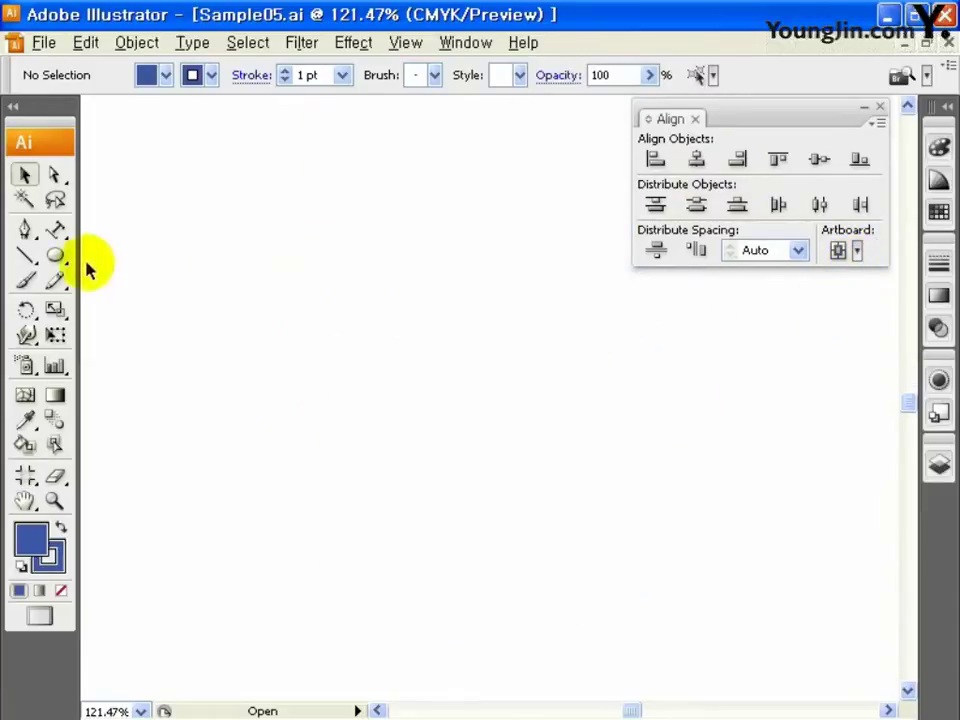
click(55, 256)
drag(274, 233, 618, 591)
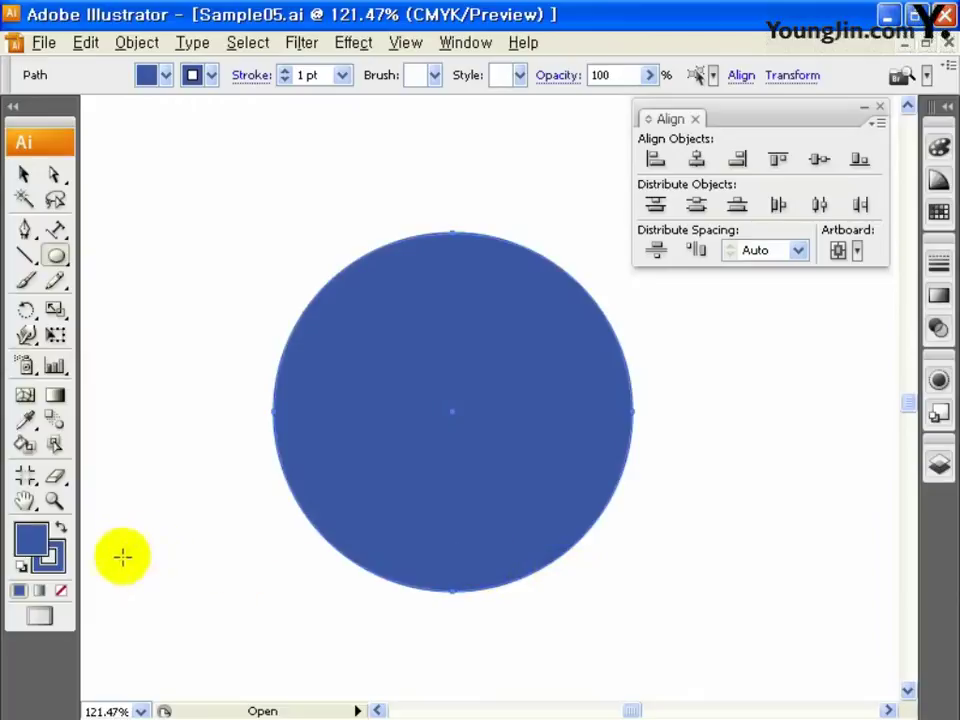
click(34, 546)
click(61, 590)
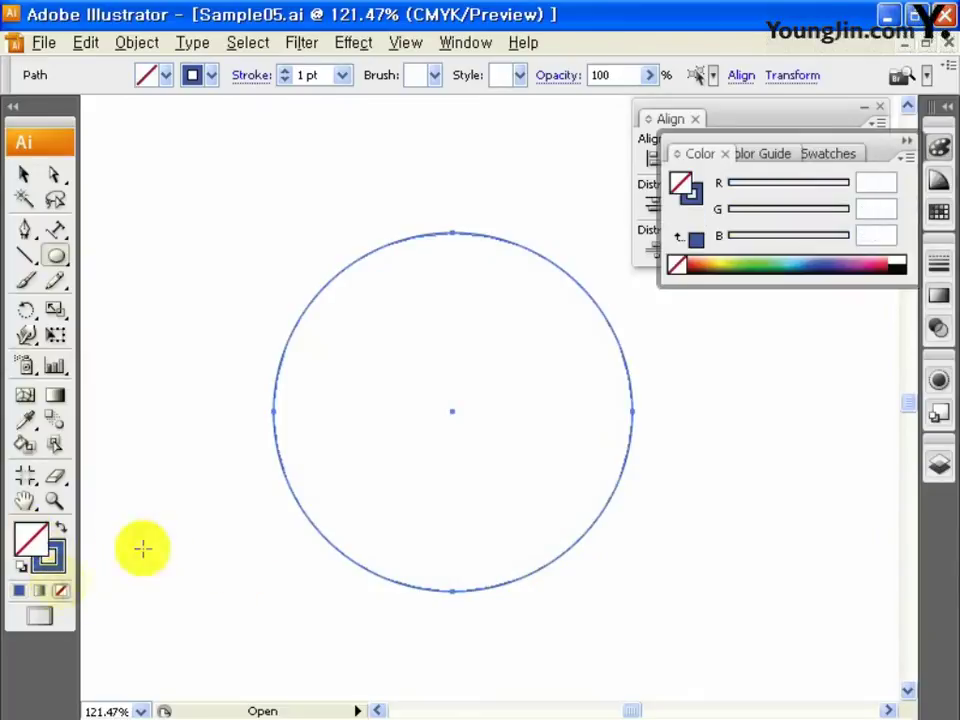
click(908, 145)
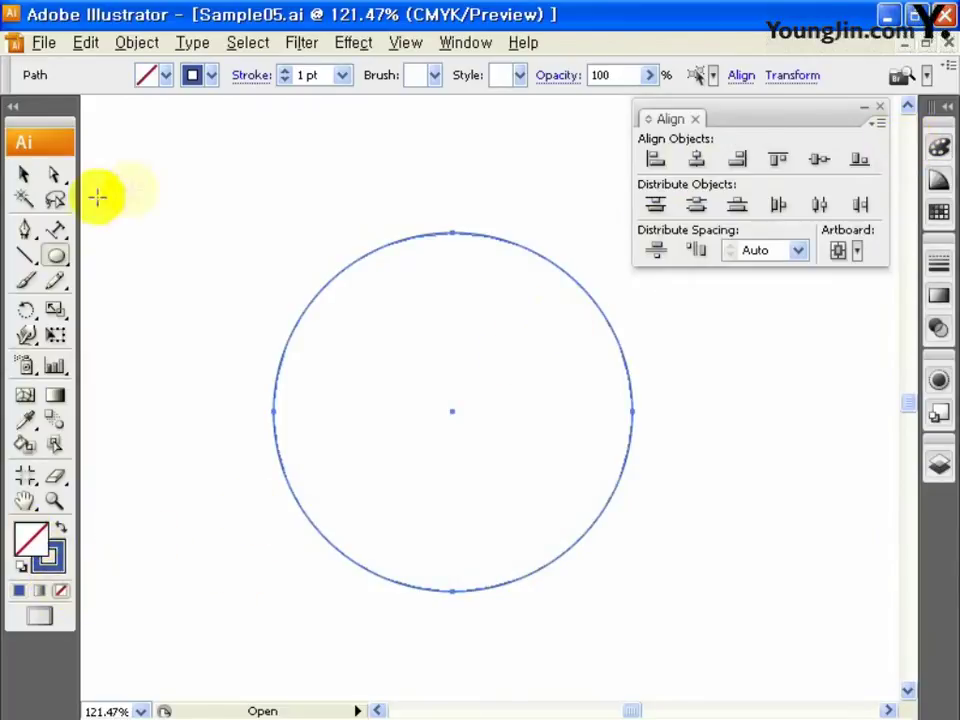
Make a 50% uniform scaled copy of the circle, centred inside the original
double_click(55, 311)
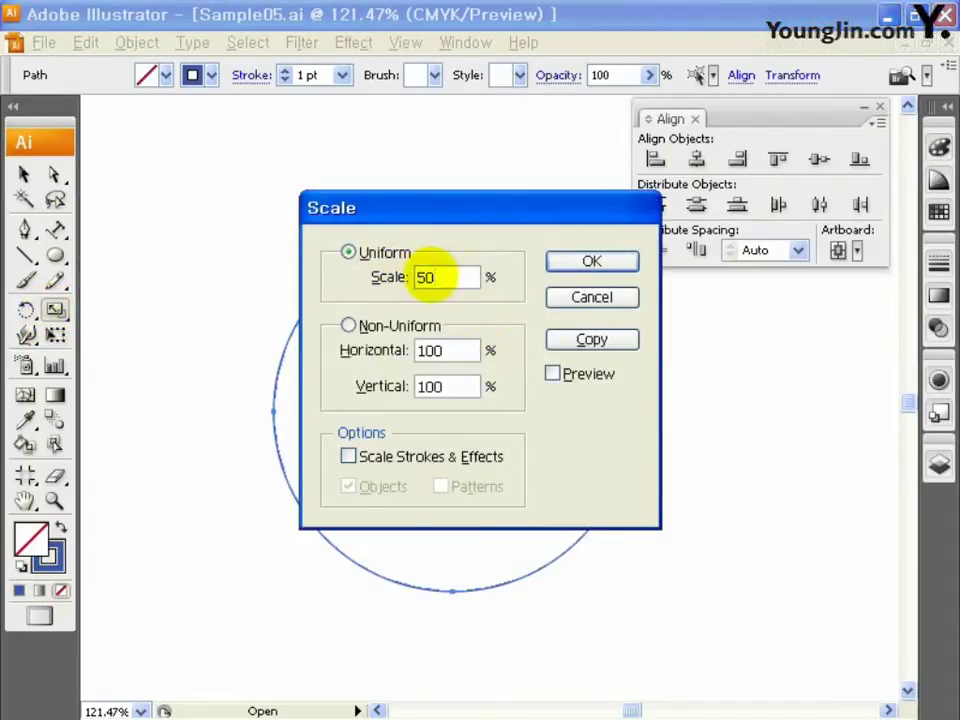
click(591, 339)
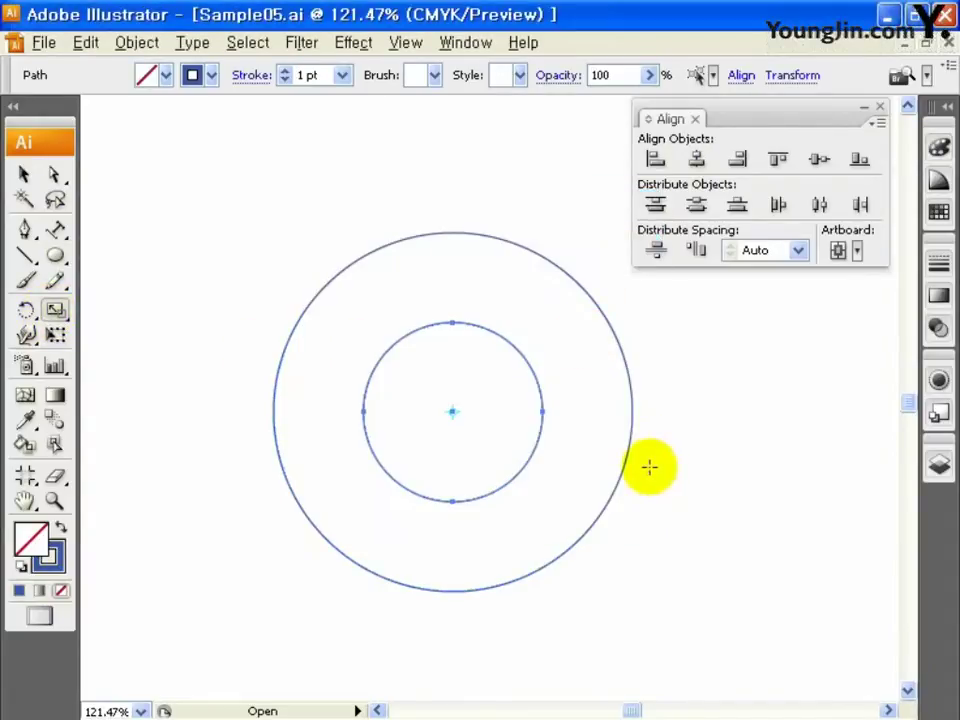
click(24, 174)
mouse_move(197, 176)
mouse_down()
mouse_move(390, 413)
mouse_move(727, 632)
mouse_up()
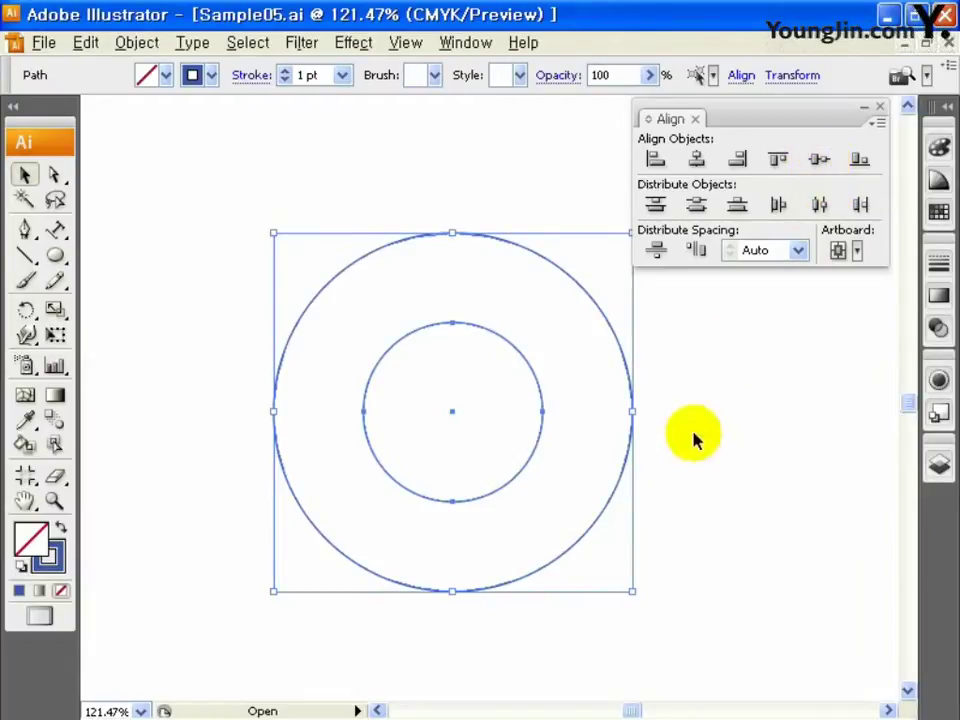
click(650, 425)
Duplicate the inner circle by Alt-dragging a copy slightly to the right
click(540, 390)
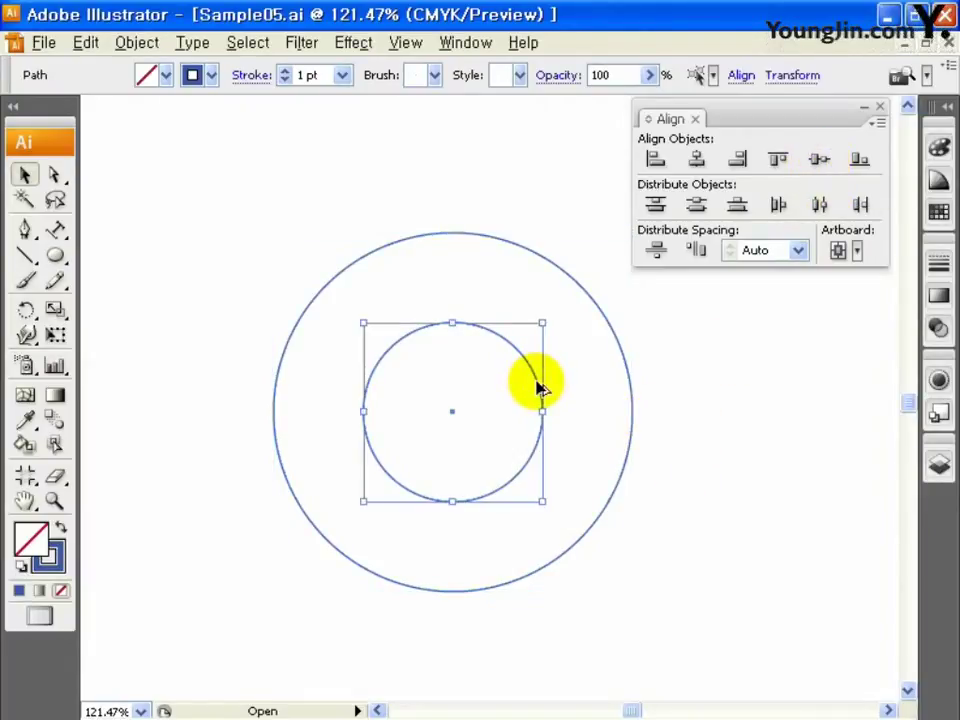
click(568, 384)
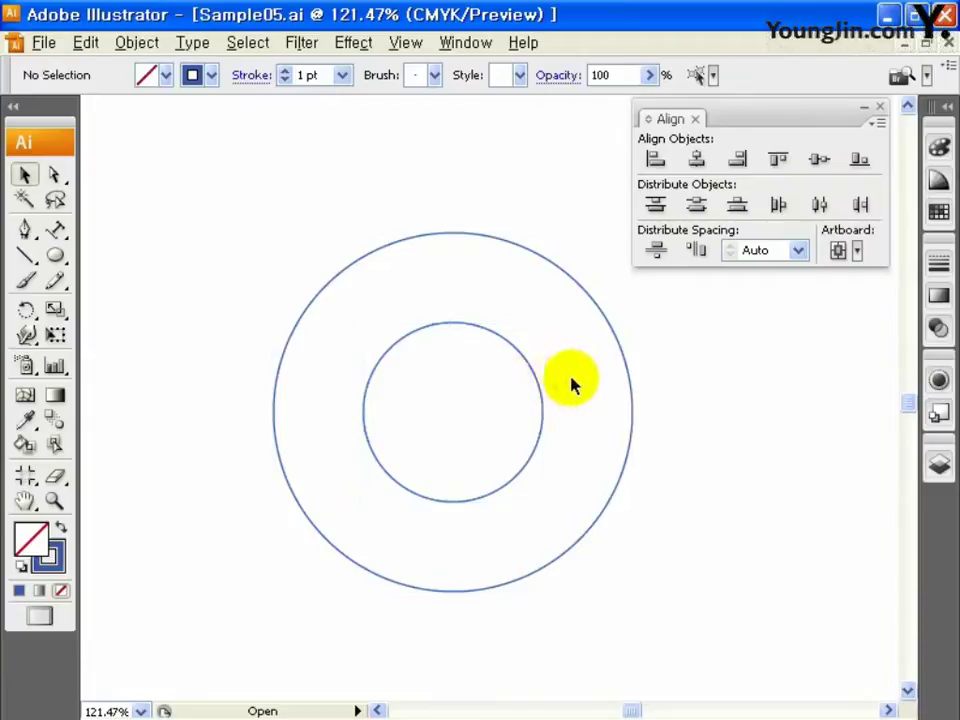
click(537, 383)
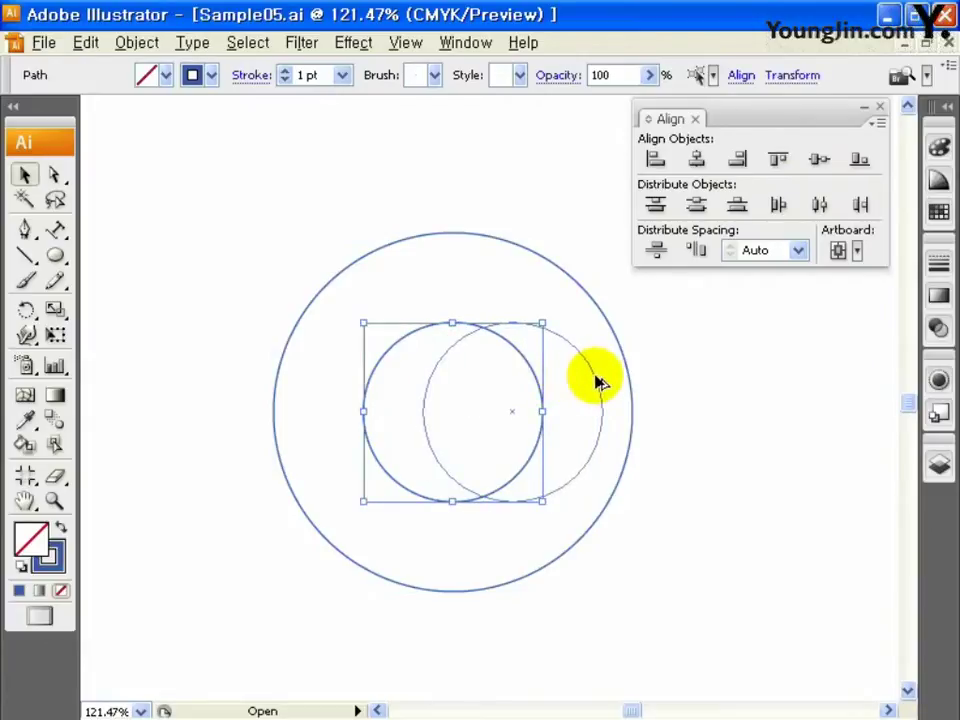
drag(536, 378, 597, 382)
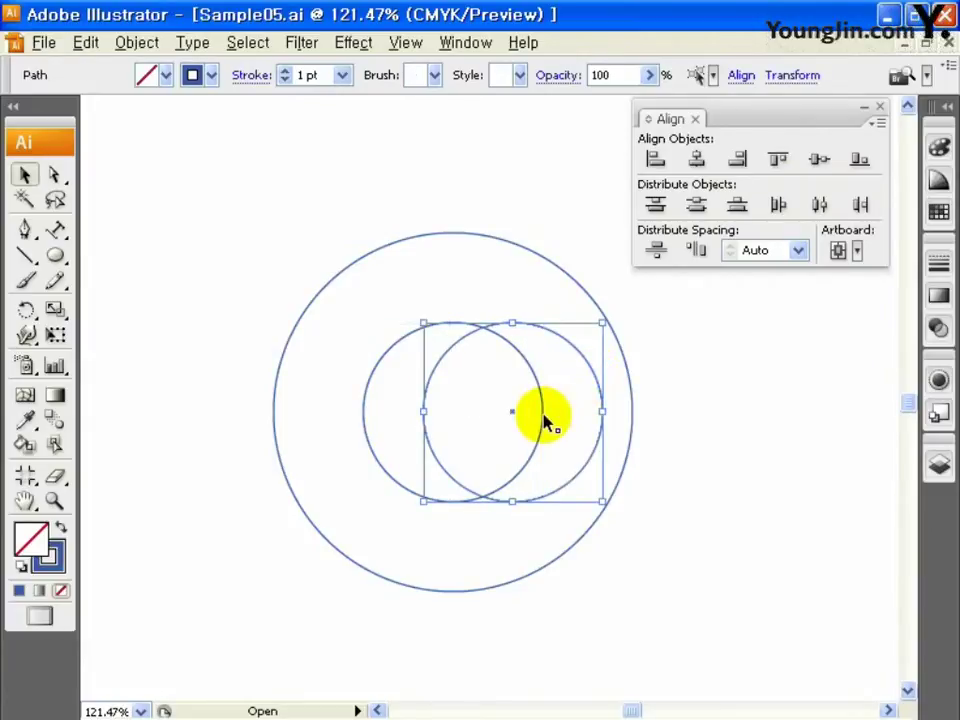
Align the small circles to the big circle's left and right edges, then select all circles
click(290, 282)
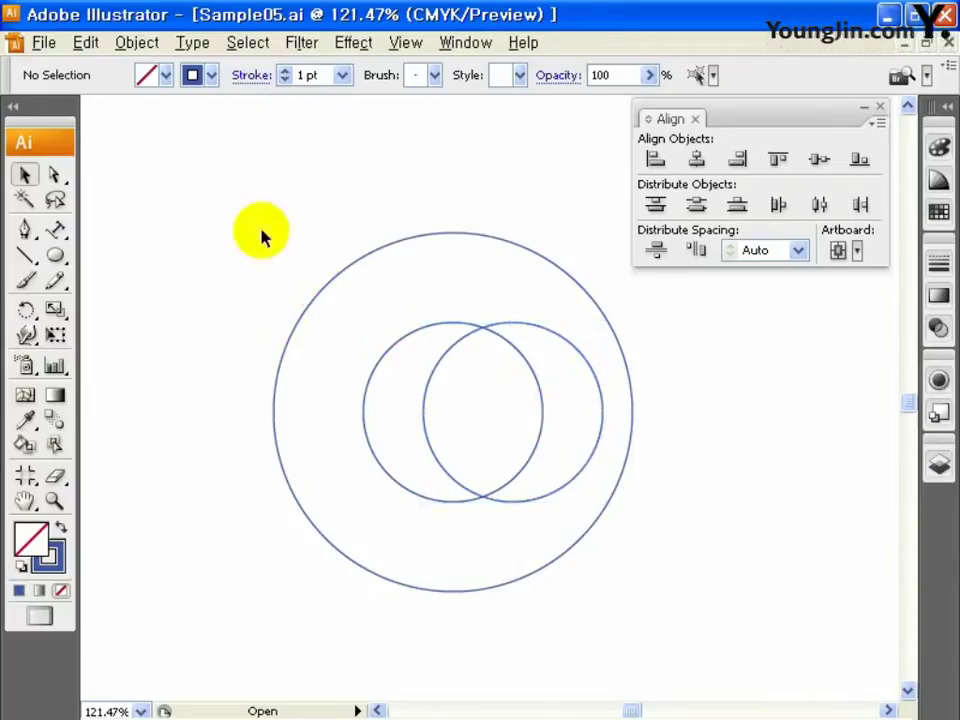
drag(263, 230, 390, 543)
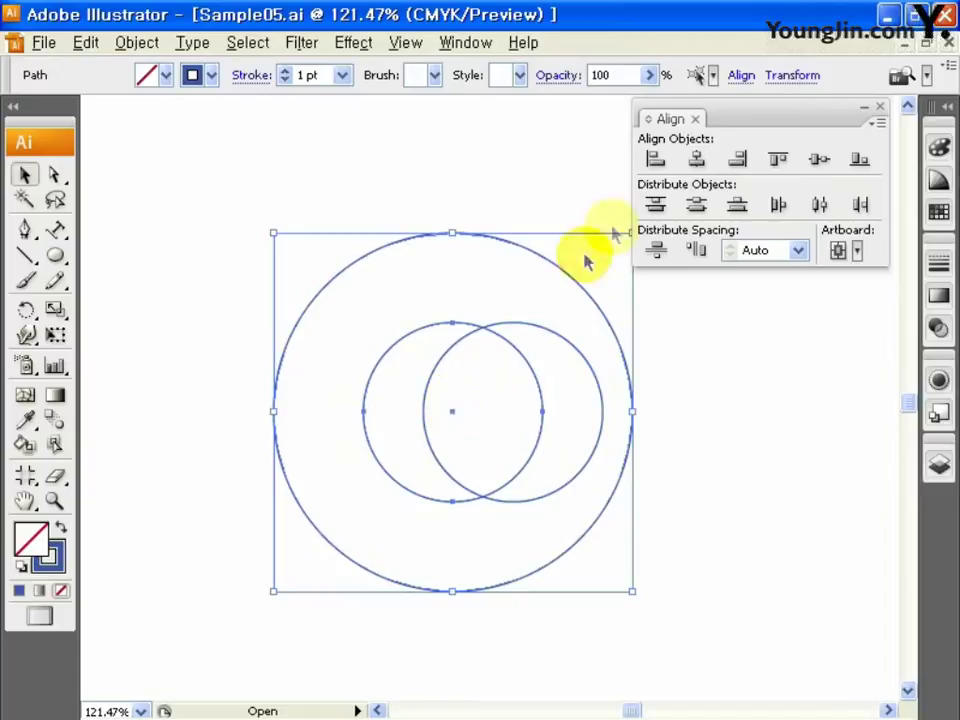
click(656, 160)
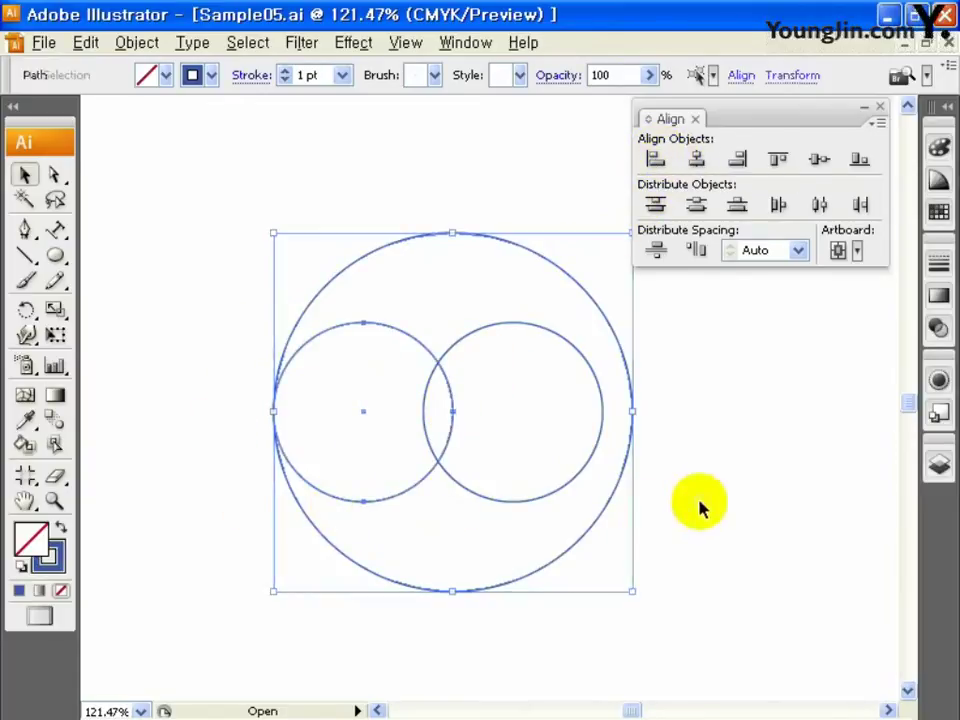
mouse_move(700, 527)
mouse_down()
mouse_move(546, 204)
mouse_move(516, 188)
mouse_up()
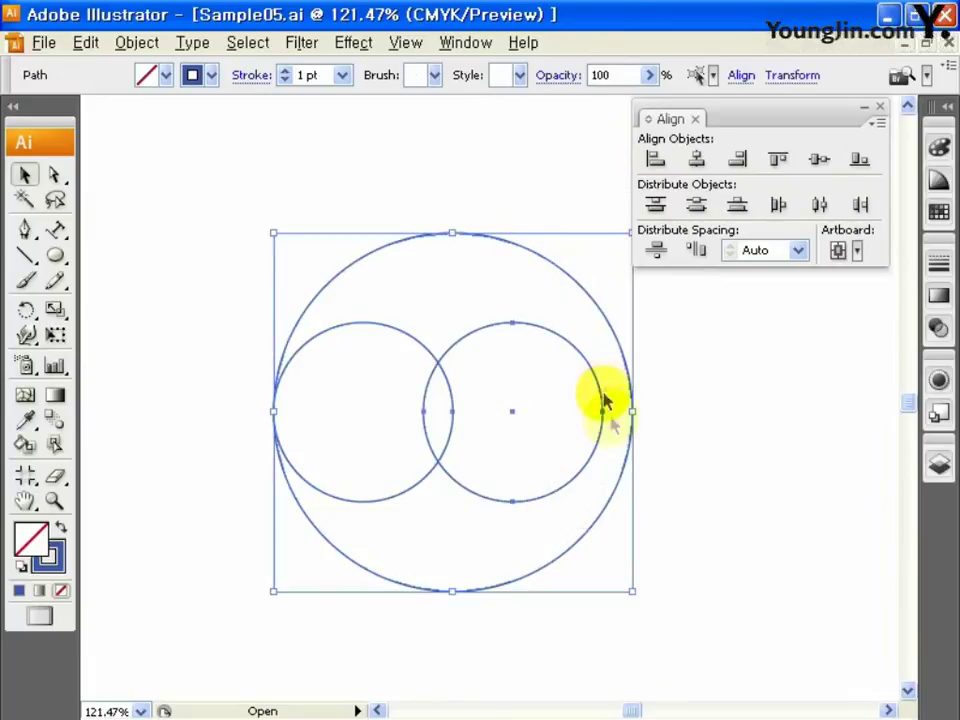
click(737, 161)
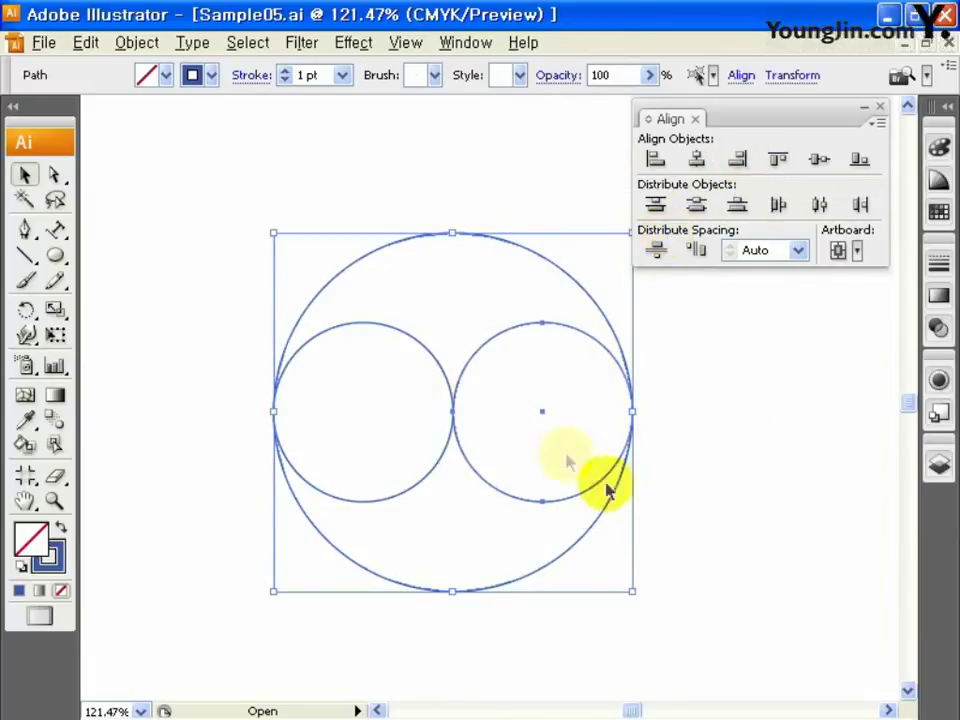
click(678, 467)
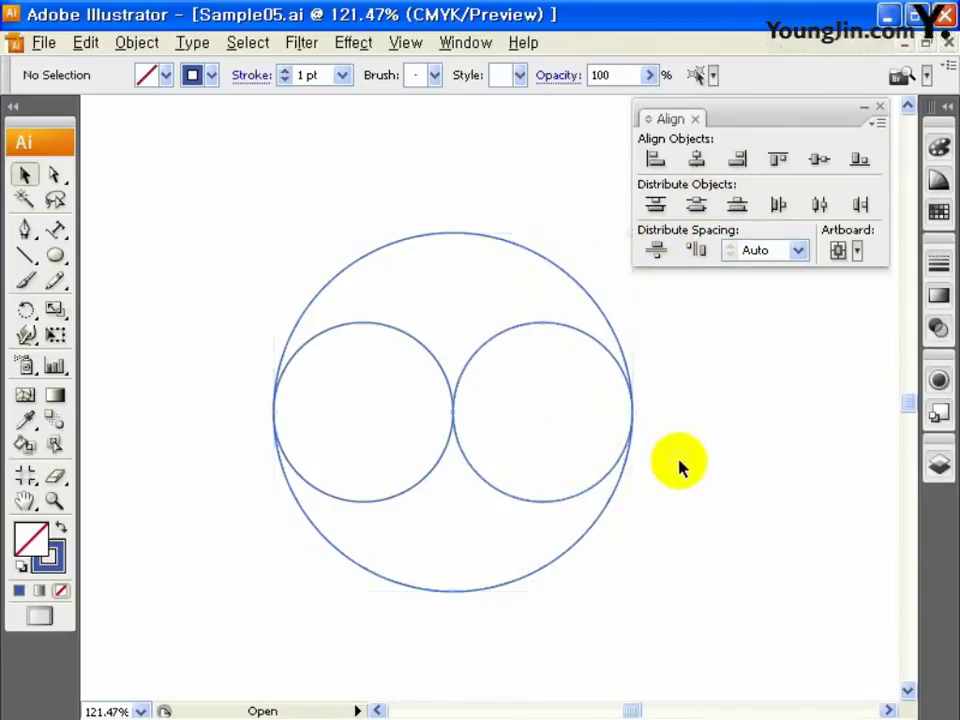
drag(236, 193, 679, 626)
right_click(588, 415)
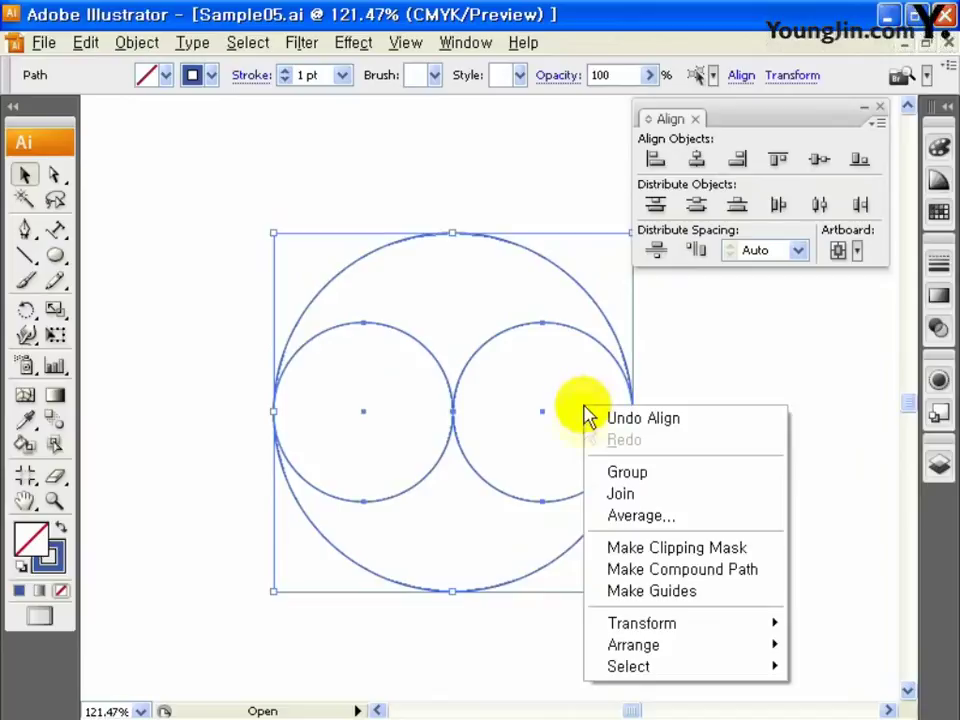
Group the three circles and add a horizontal line vertically centred through them
click(622, 474)
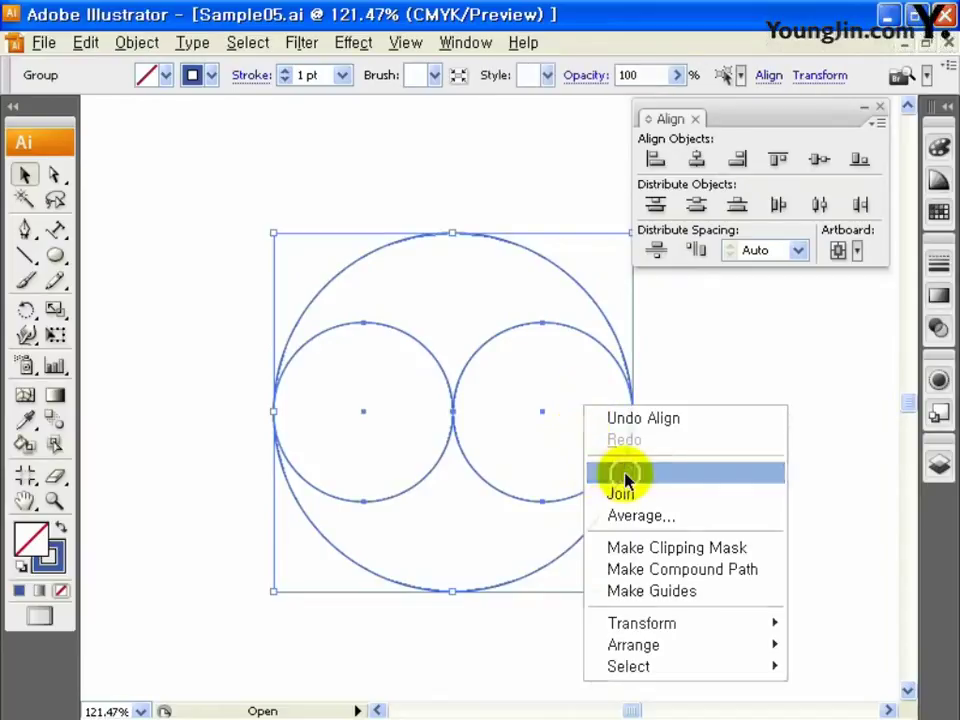
click(25, 255)
drag(230, 379, 650, 379)
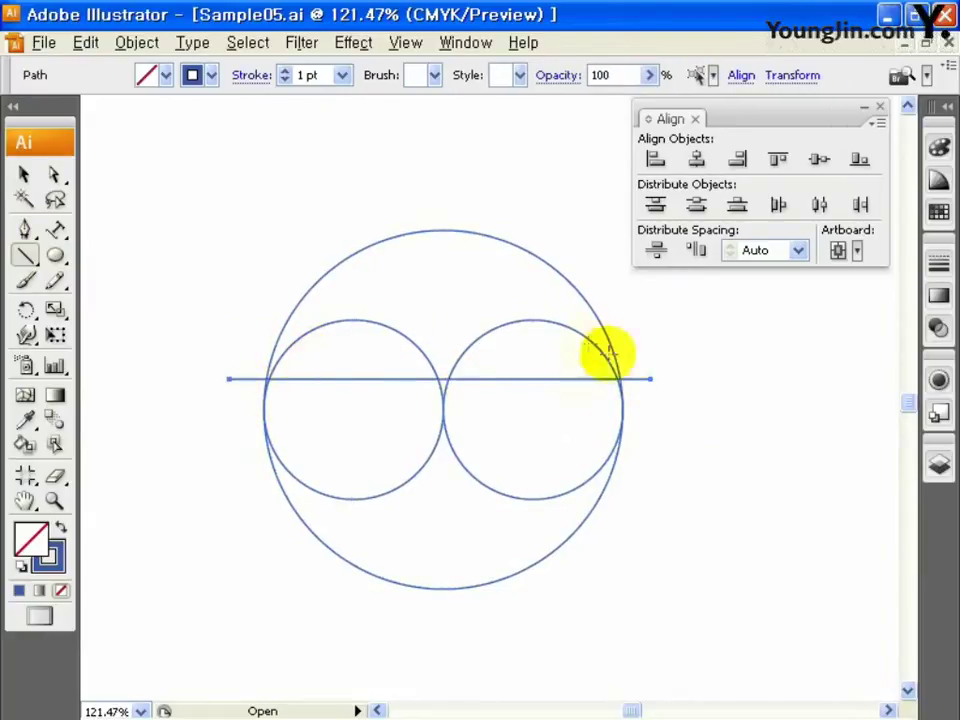
click(25, 177)
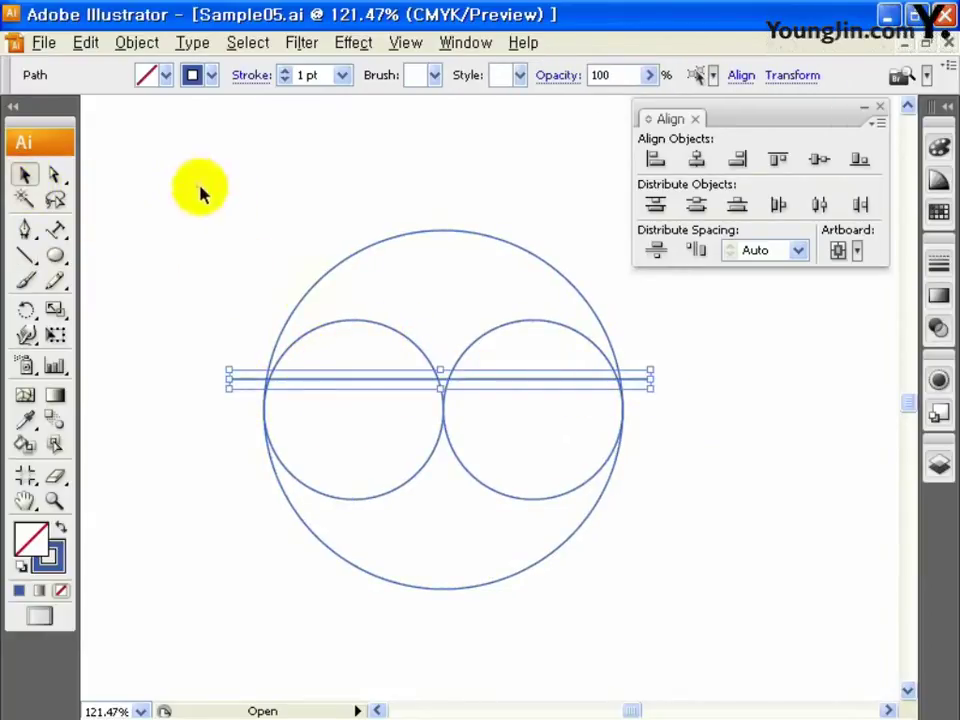
drag(200, 192, 690, 602)
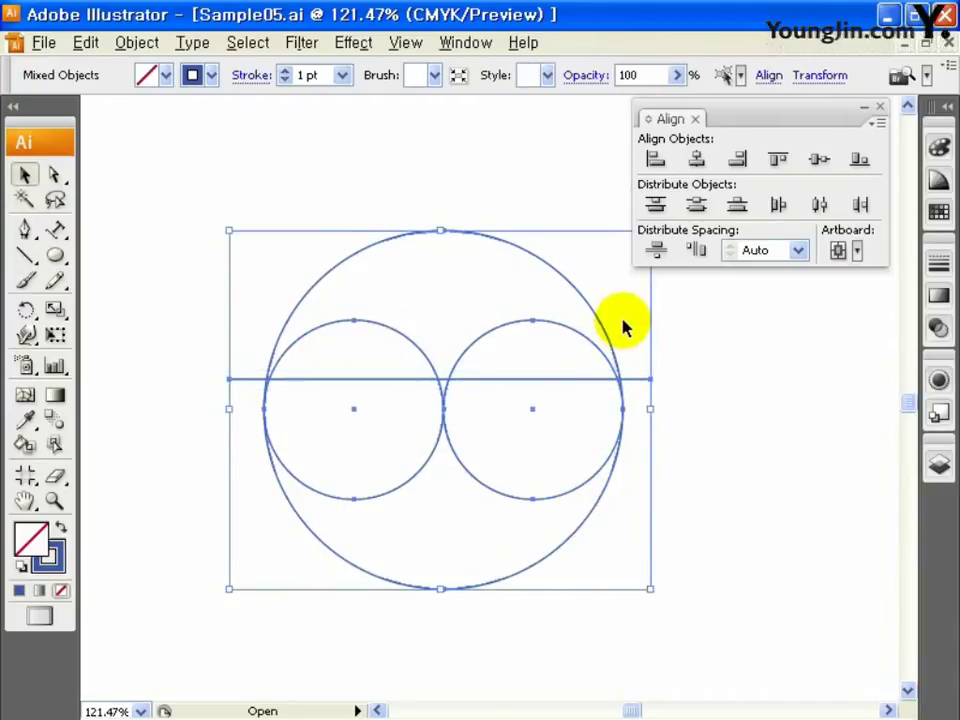
click(820, 162)
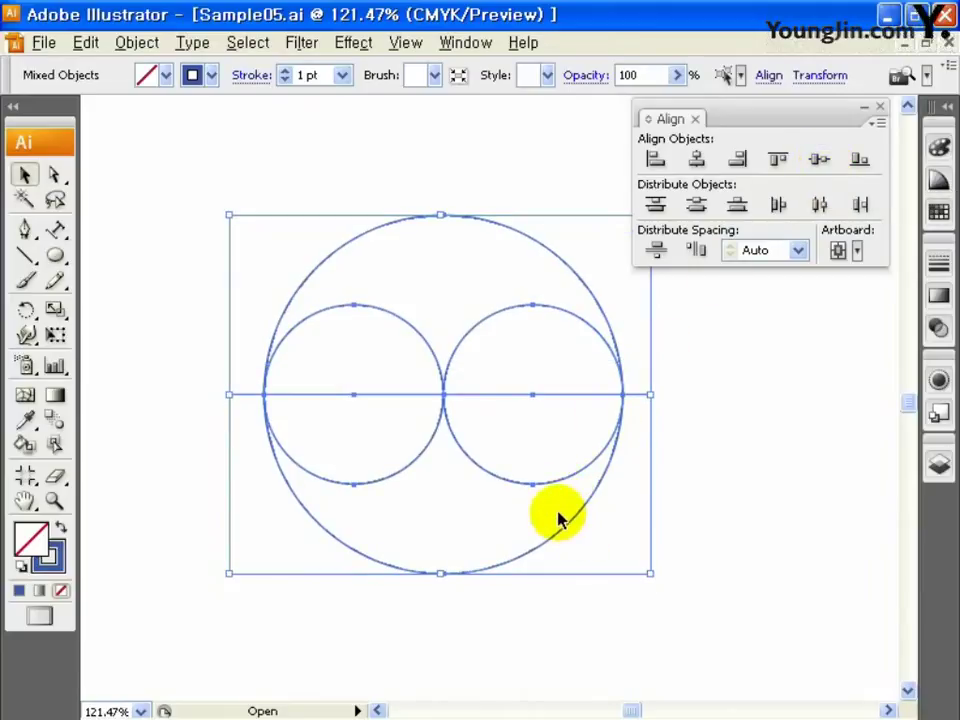
Divide the circles along the line with Pathfinder Divide and ungroup the resulting pieces
key(ctrl+shift+F9)
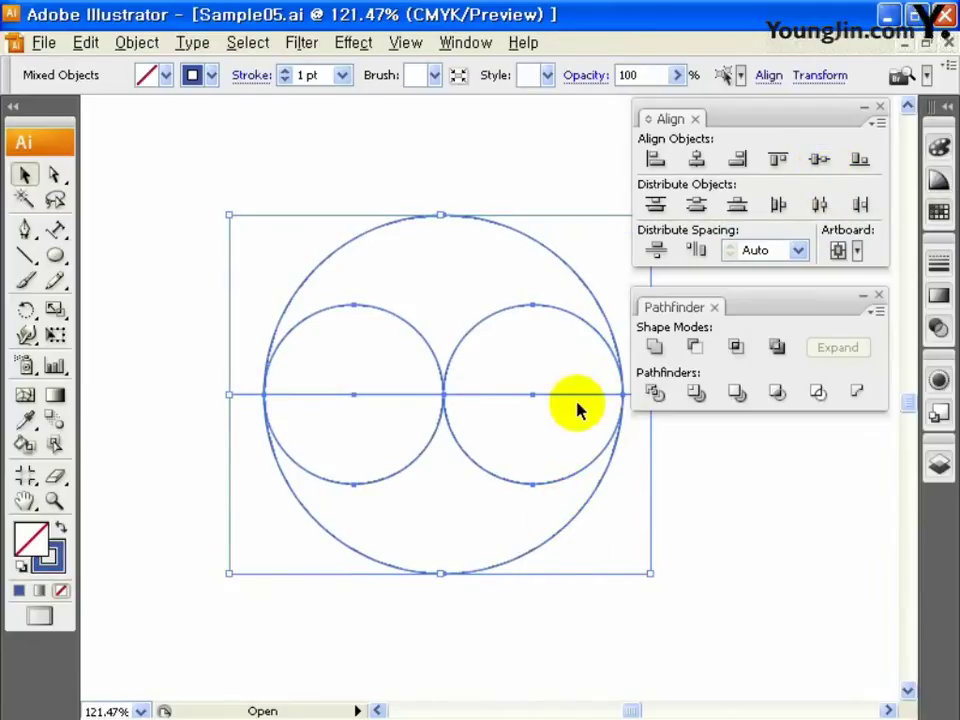
click(653, 395)
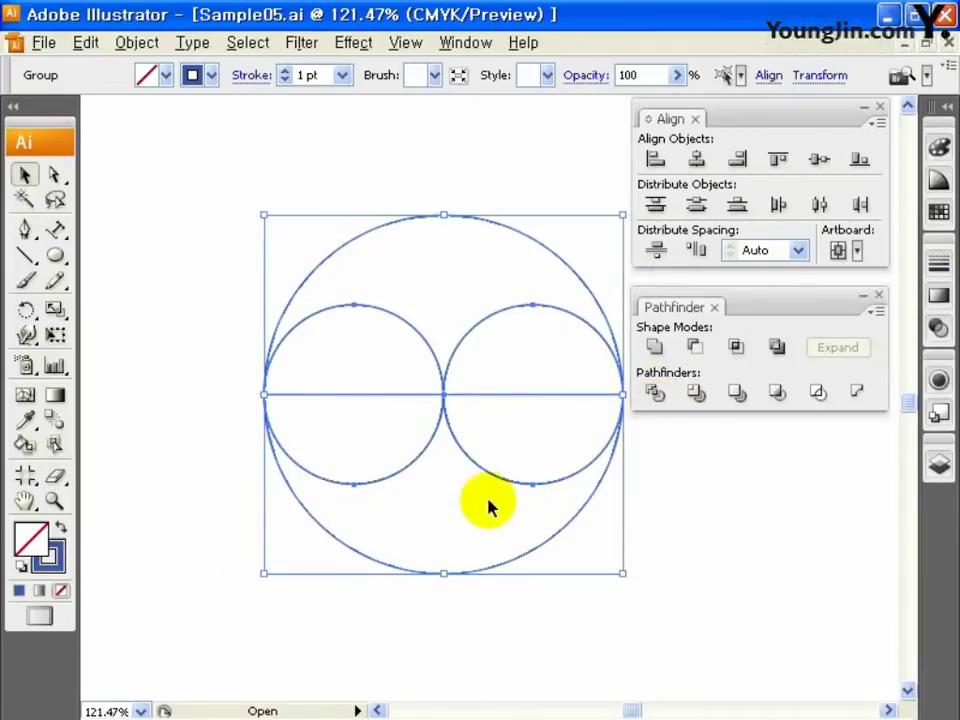
right_click(443, 382)
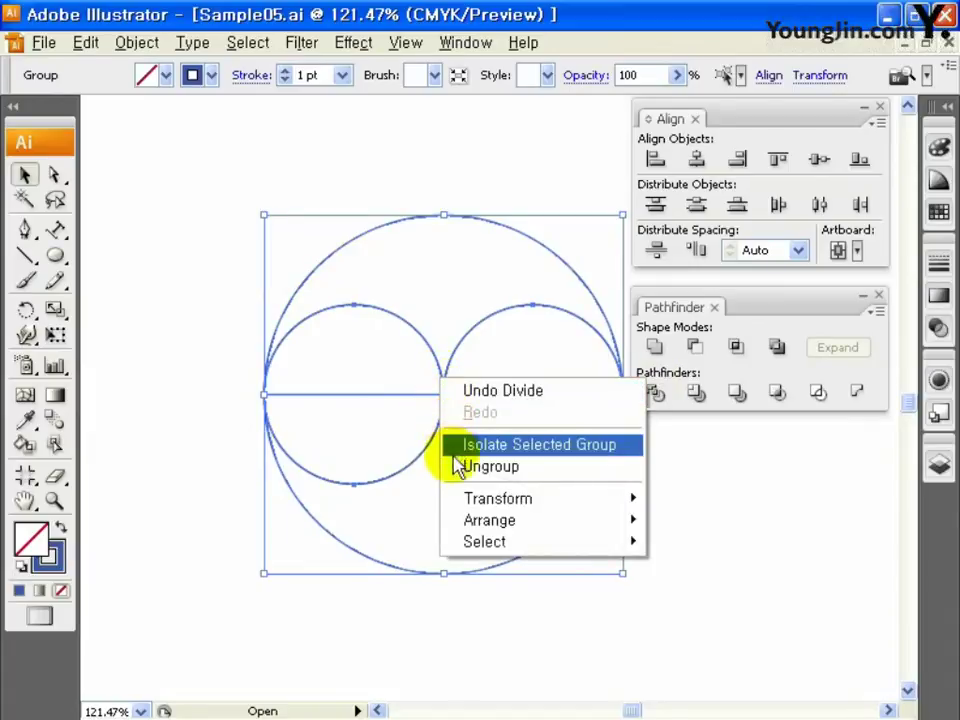
click(503, 467)
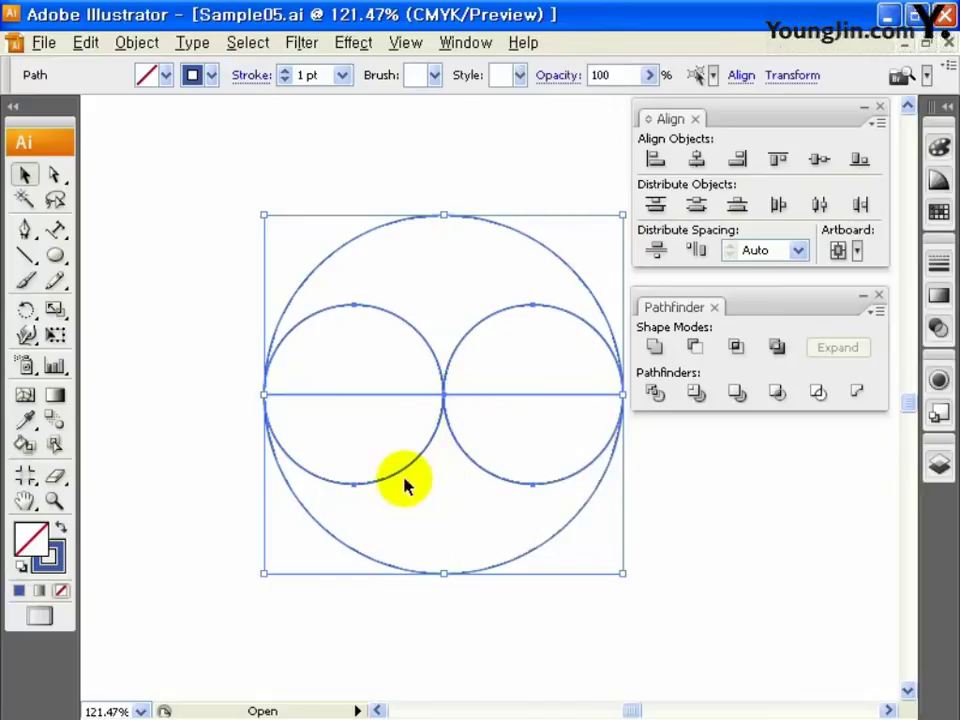
click(184, 390)
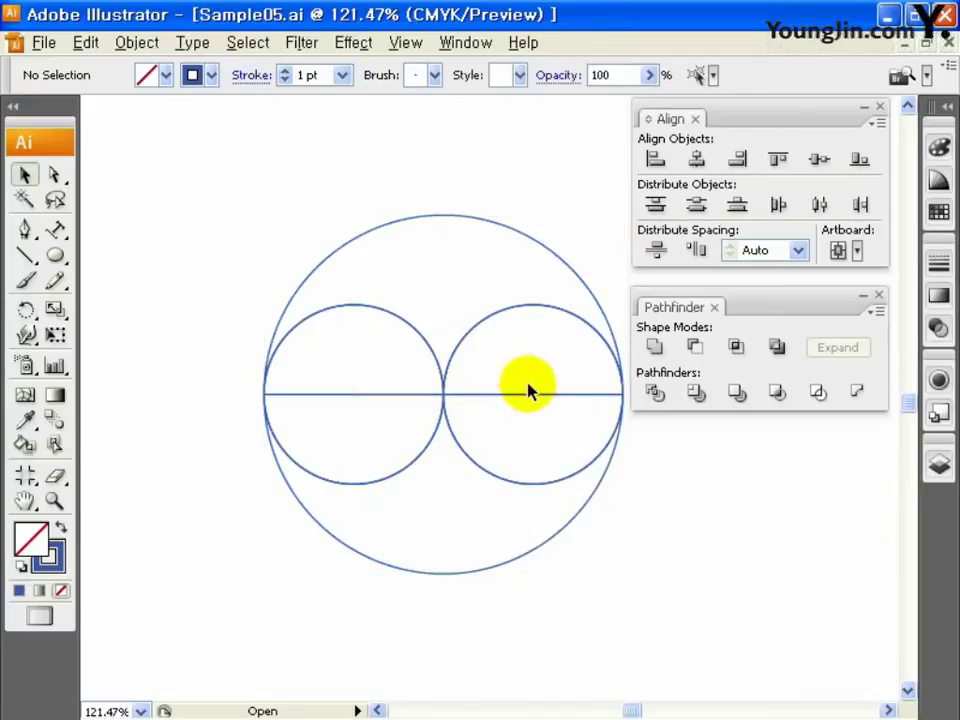
click(530, 394)
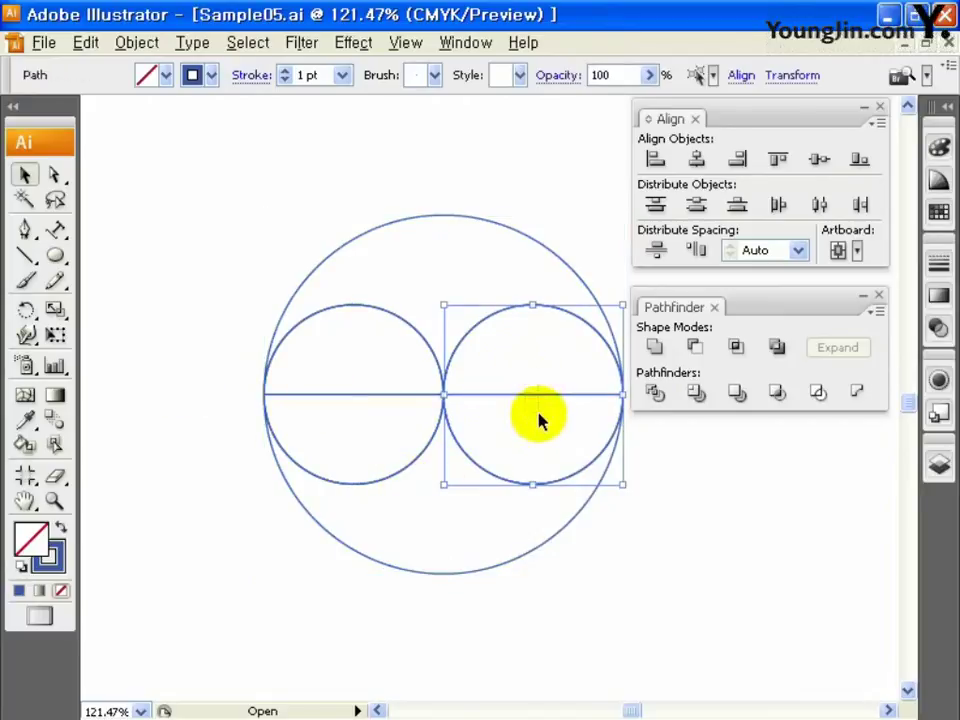
Unite and expand the lower pieces into one shape filled blue
shift+click(418, 578)
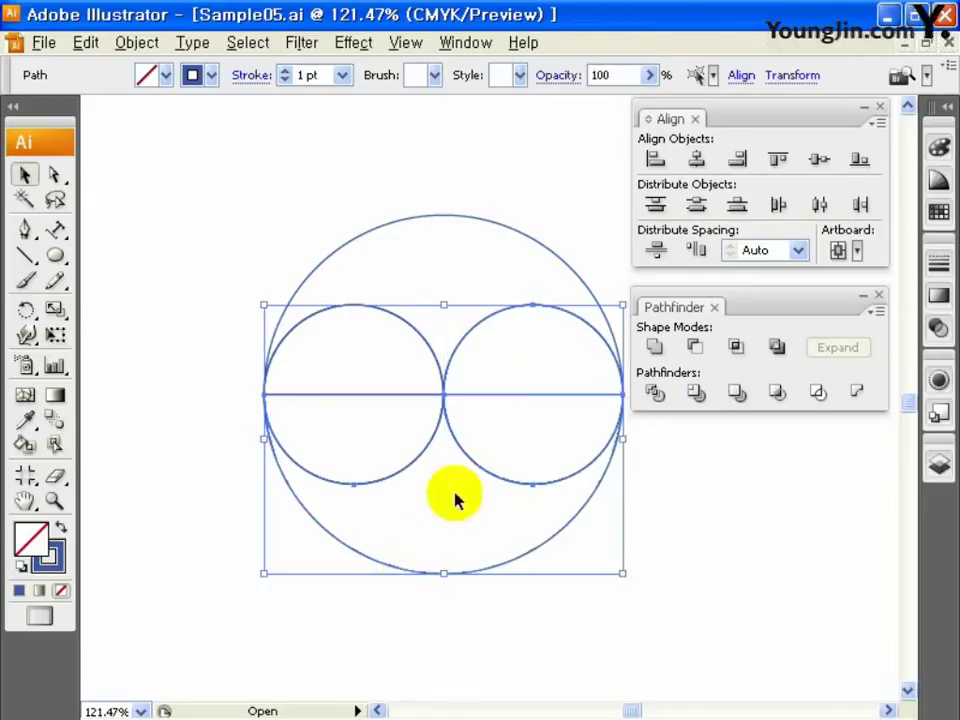
click(654, 348)
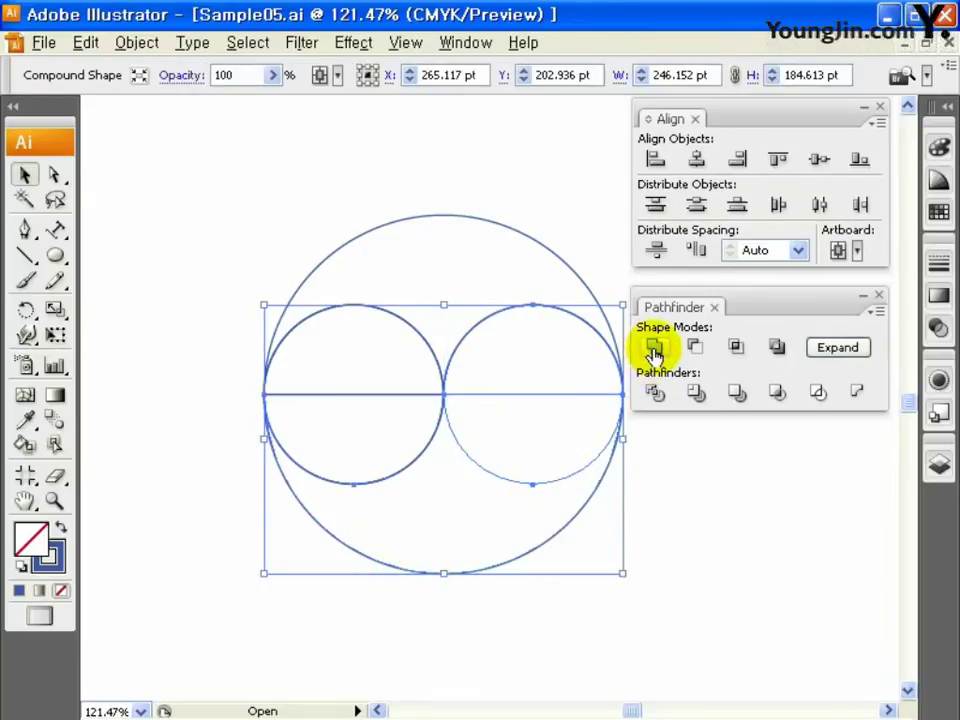
click(836, 348)
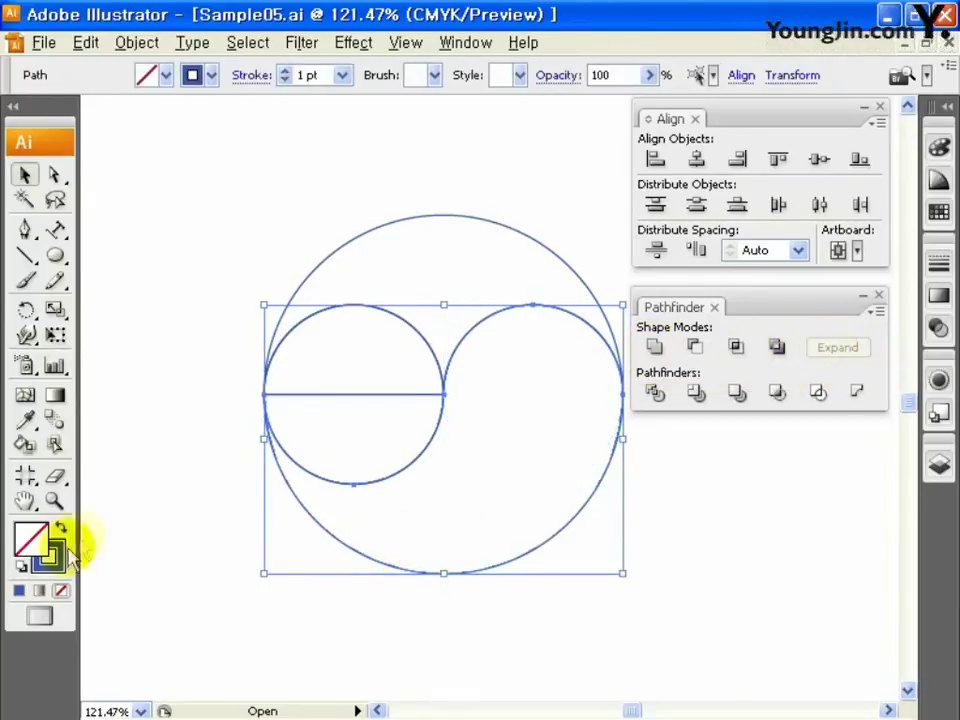
click(61, 528)
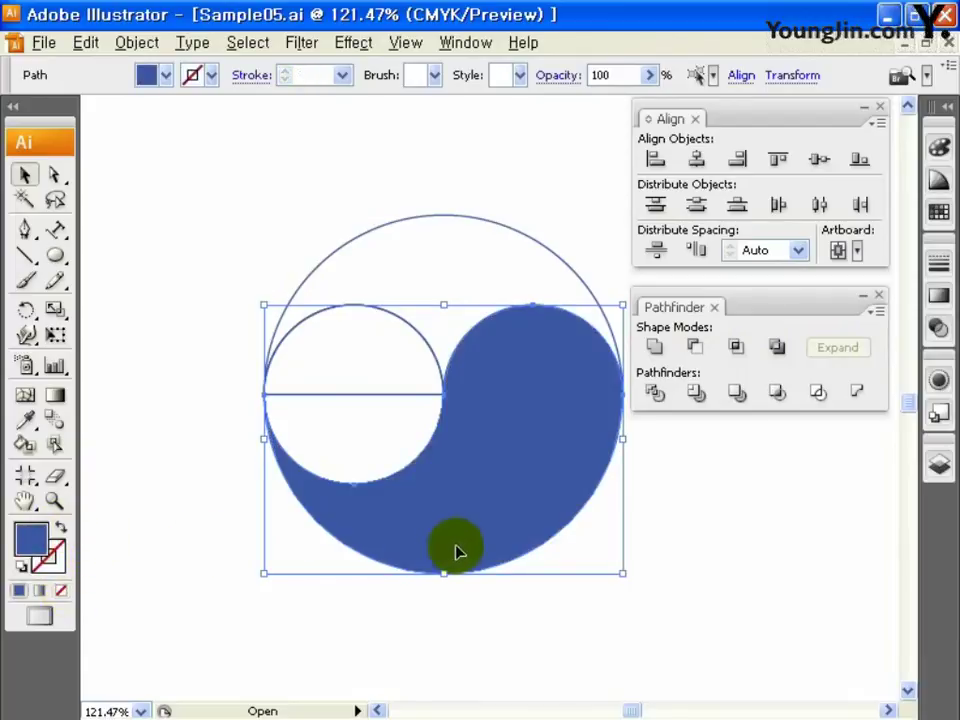
click(318, 203)
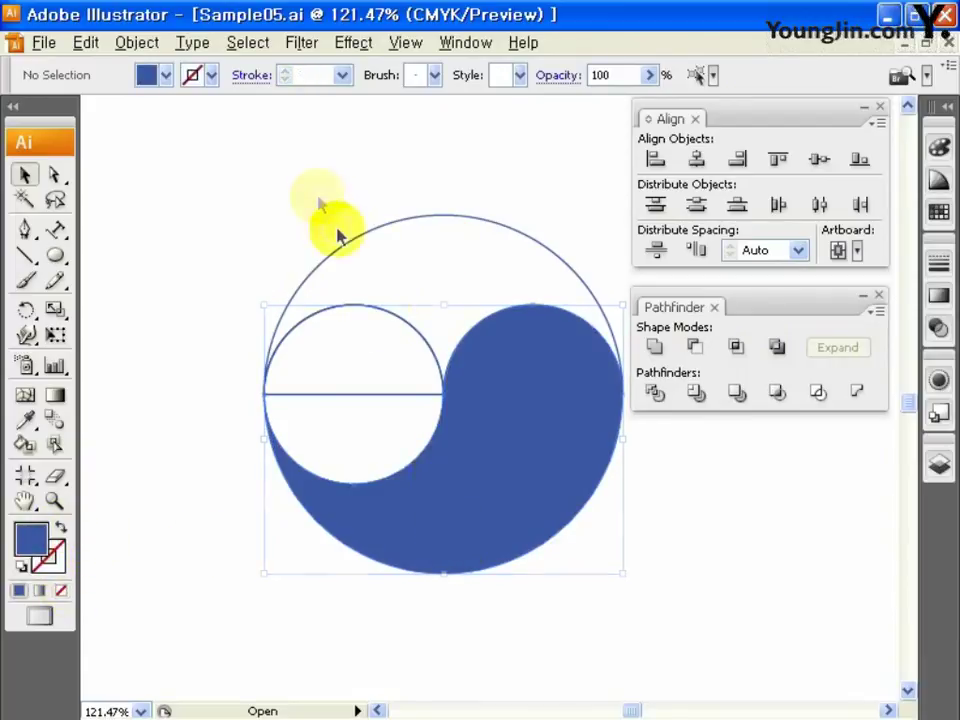
Unite and expand the upper pieces into one shape filled red F9064B
click(390, 397)
click(656, 350)
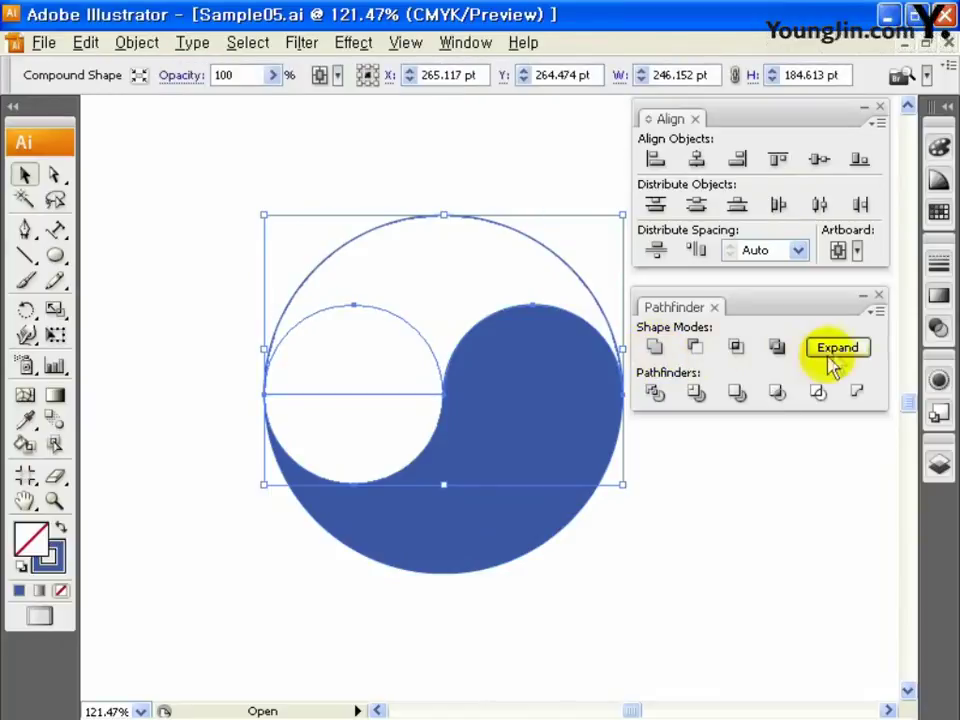
click(831, 352)
double_click(31, 540)
click(474, 230)
click(684, 234)
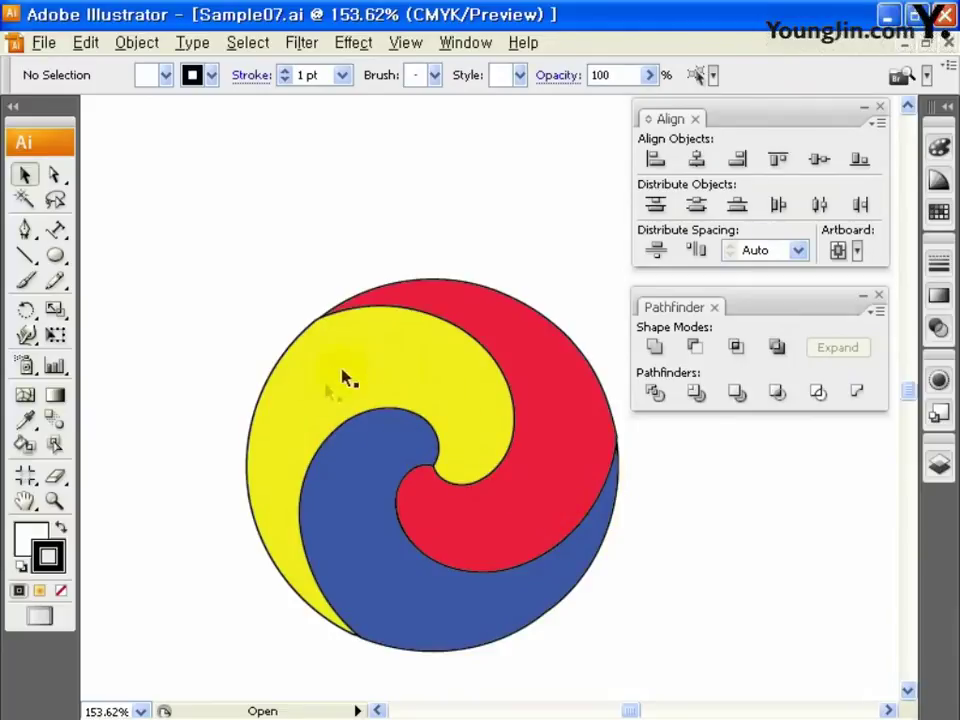
Pan the Sample07.ai view past the finished swirl to blank canvas
drag(536, 621, 531, 407)
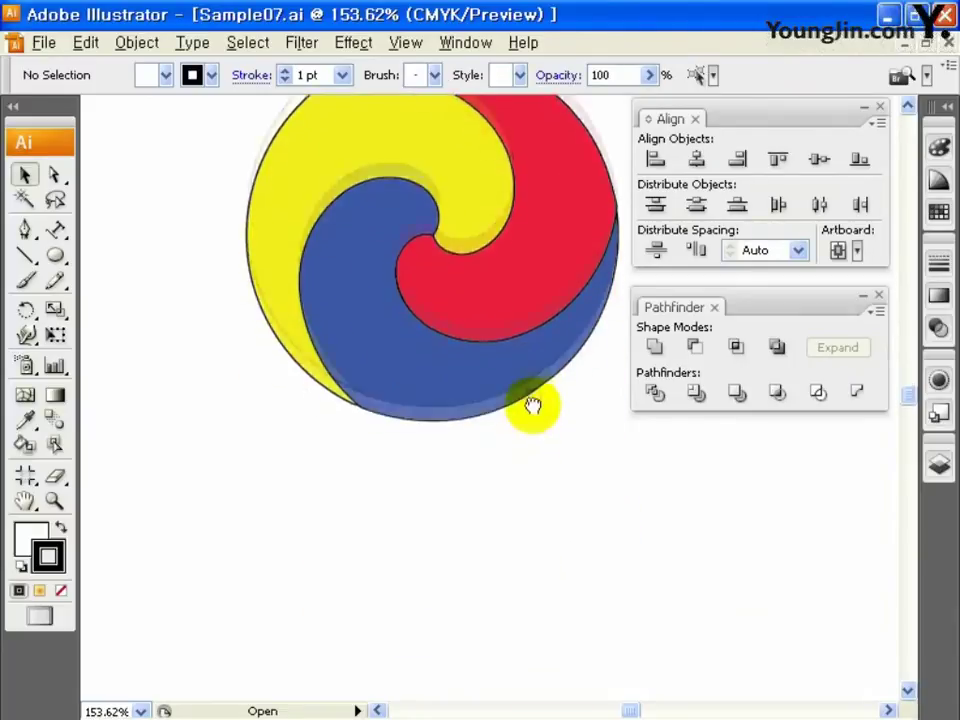
drag(523, 579, 536, 272)
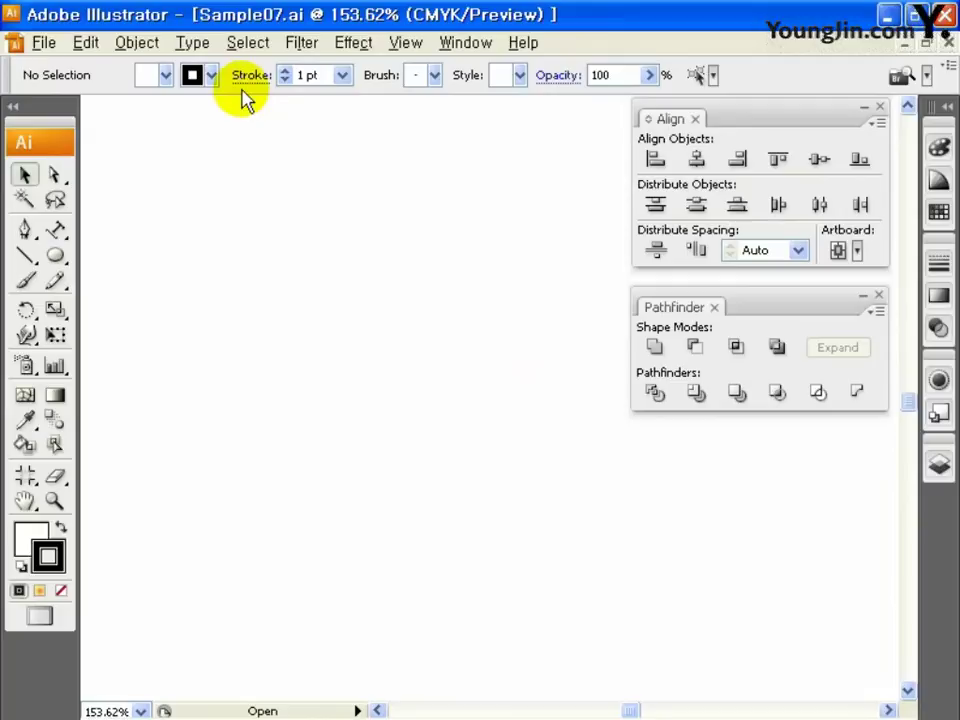
Draw a new circle with a vertical line across its full height
click(58, 257)
drag(219, 204, 549, 581)
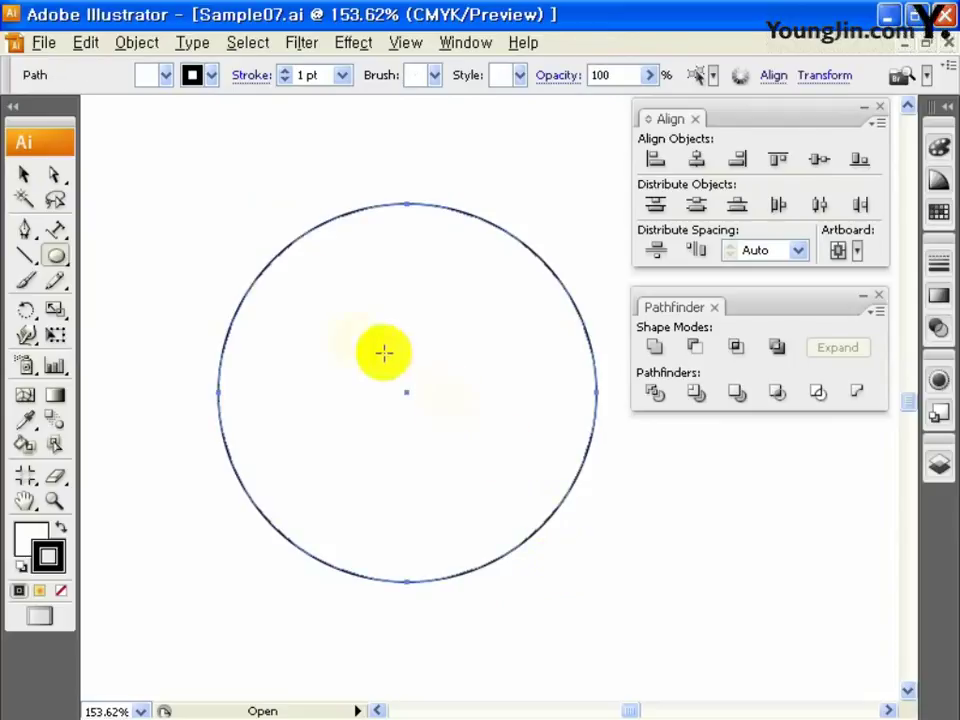
click(24, 256)
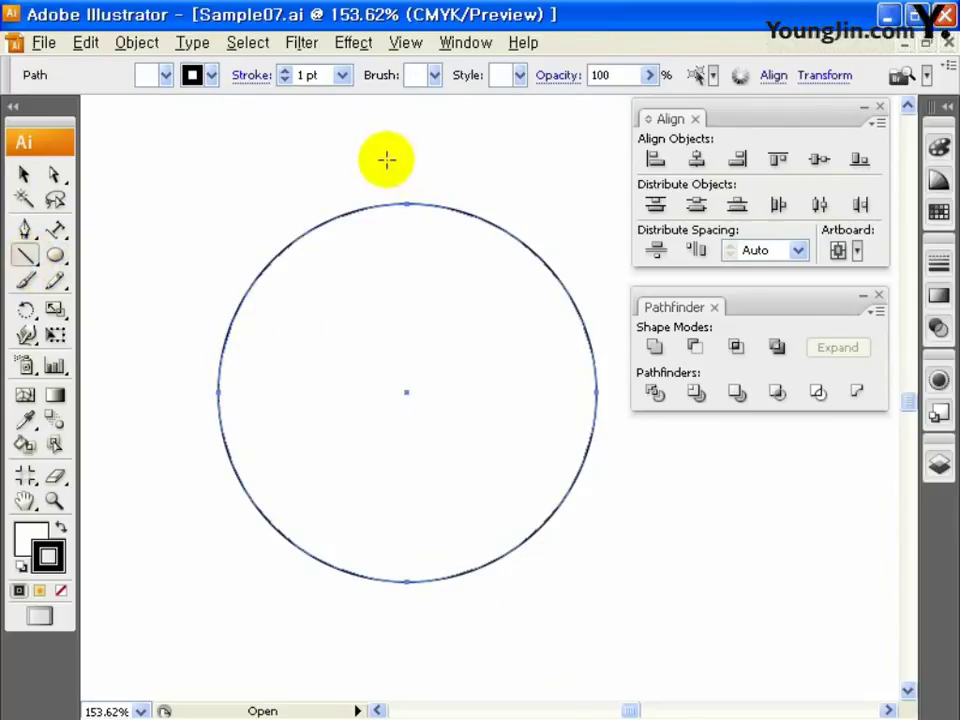
drag(389, 160, 397, 617)
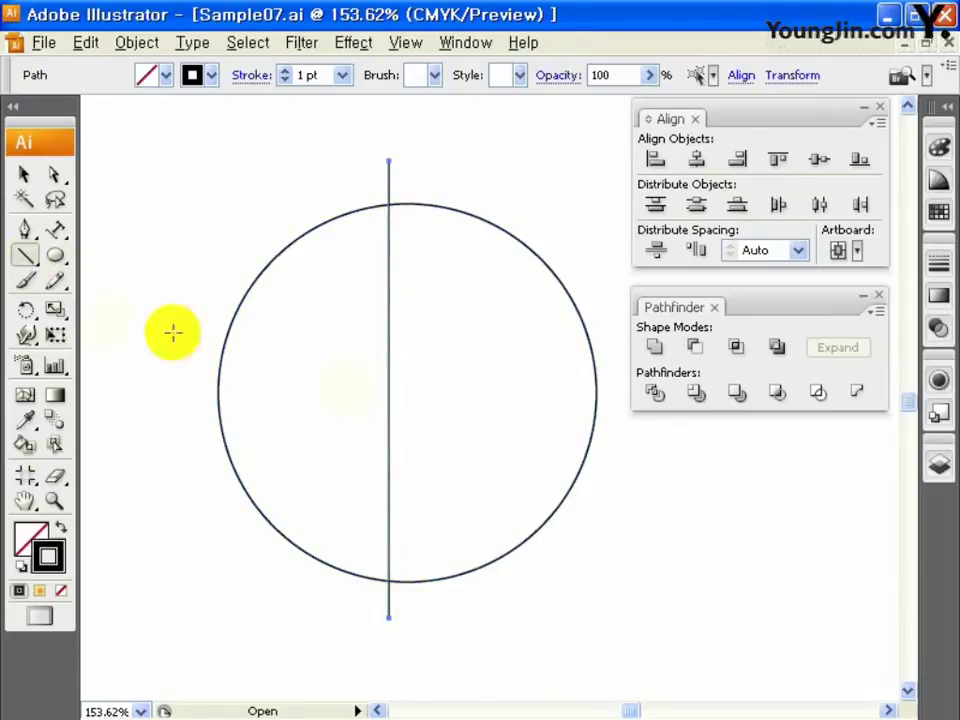
Add two 120°-rotated copies of the line, then select the circle and lines
double_click(25, 311)
text(120)
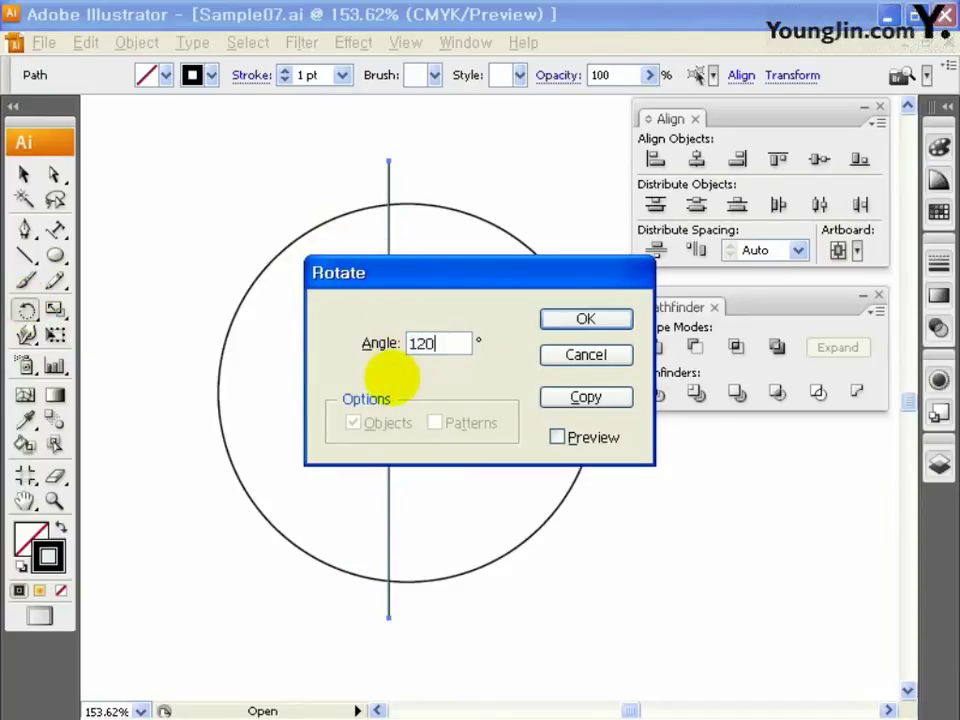
click(585, 397)
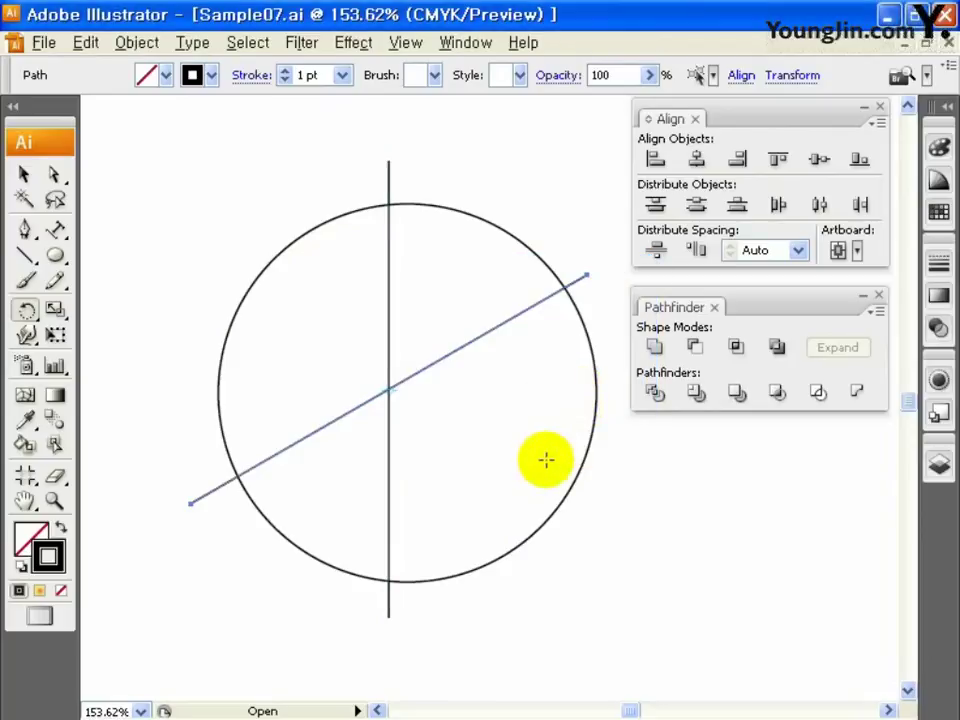
drag(534, 289, 546, 460)
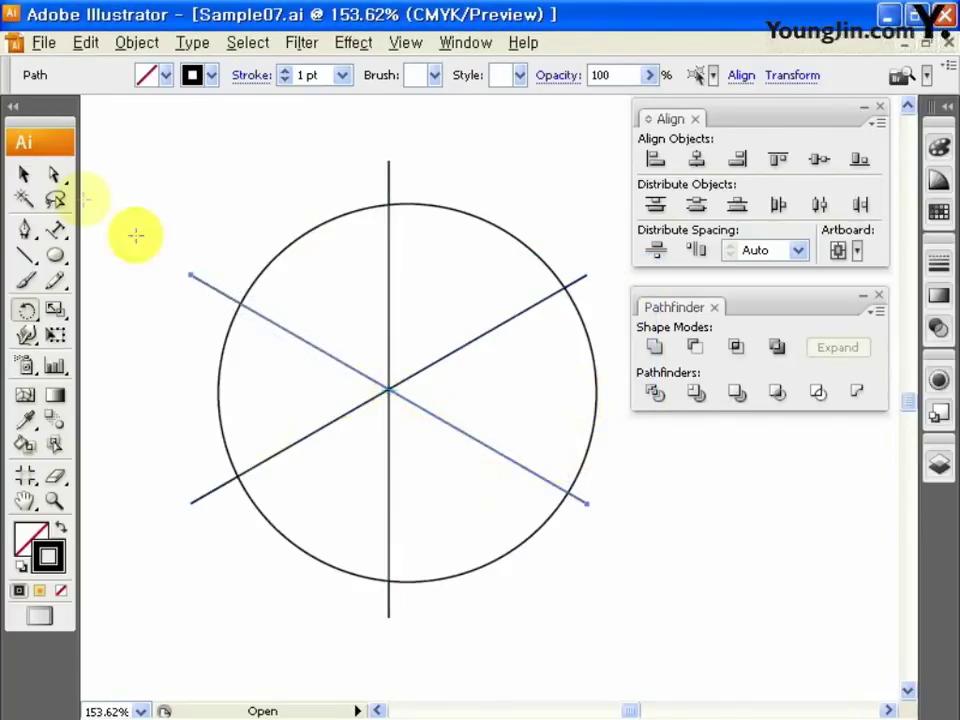
click(24, 174)
drag(155, 130, 651, 658)
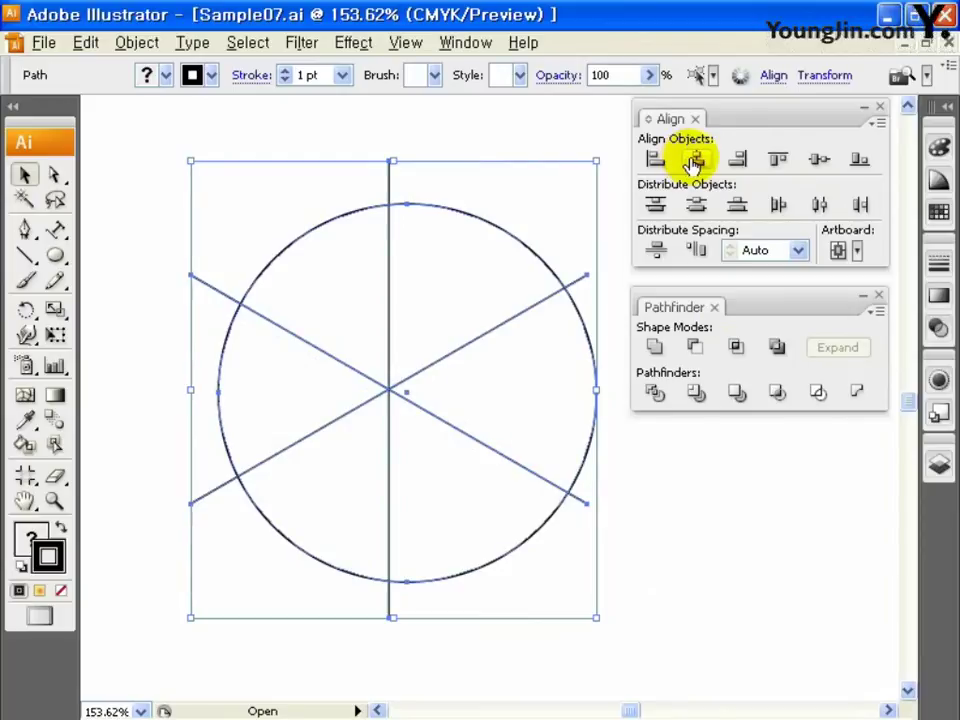
Centre the circle and lines both ways, Divide into six wedges, and ungroup them
click(694, 160)
click(820, 166)
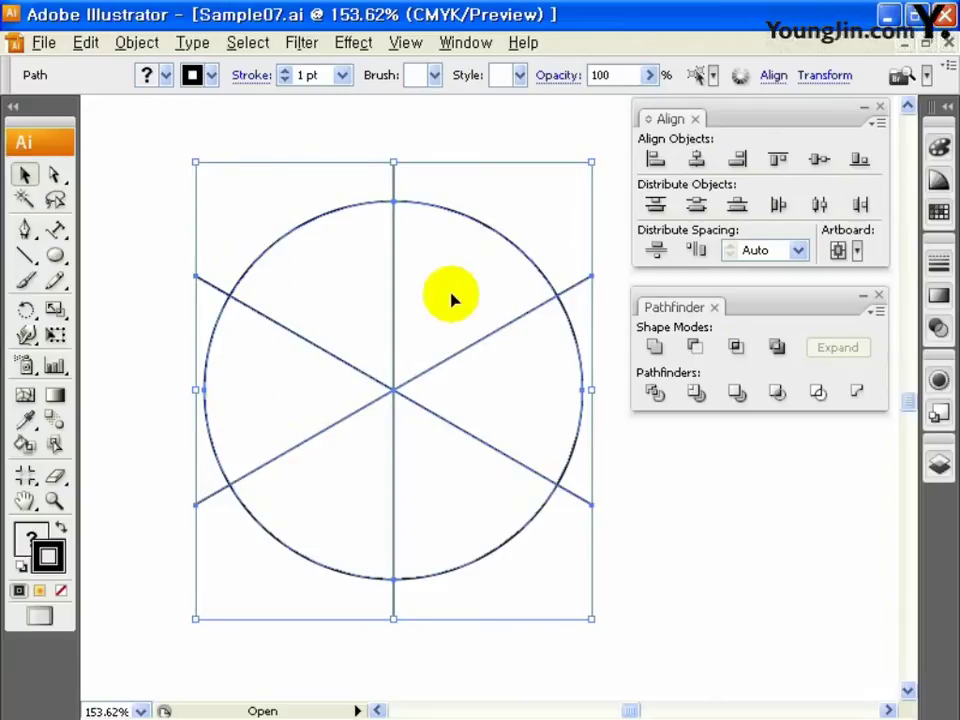
click(652, 396)
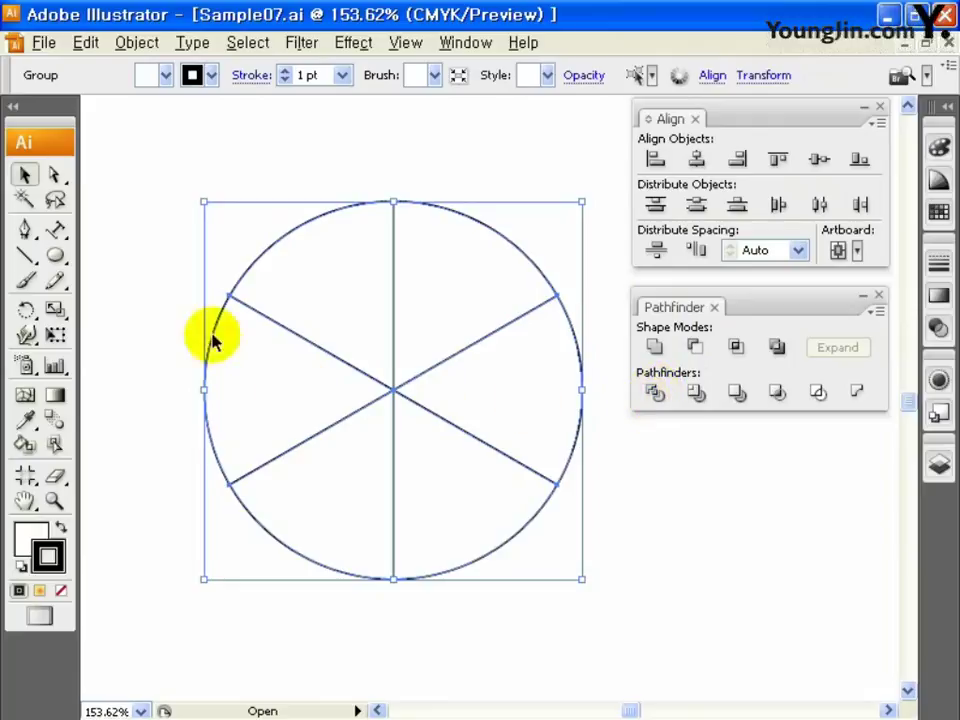
right_click(424, 377)
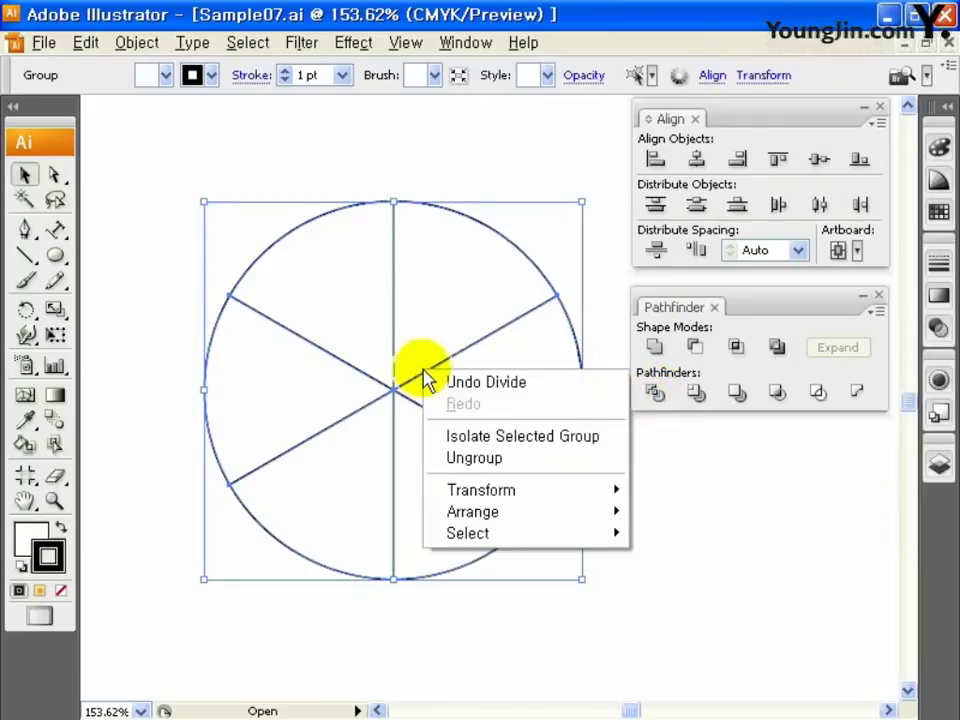
click(519, 458)
click(345, 150)
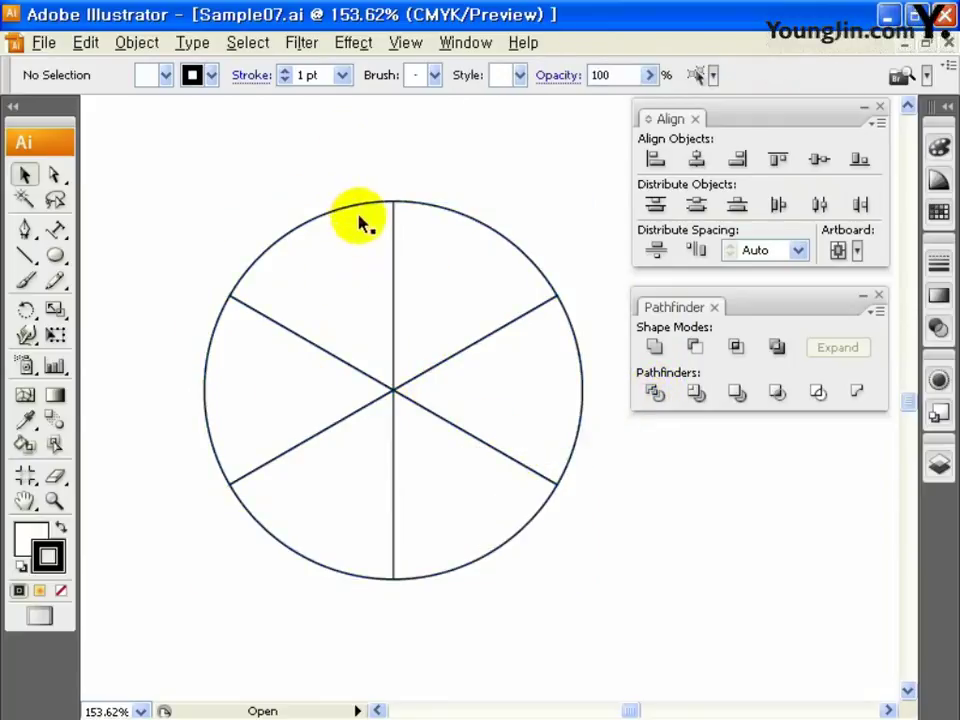
Unite and expand the upper-left and left wedges into one section
click(295, 360)
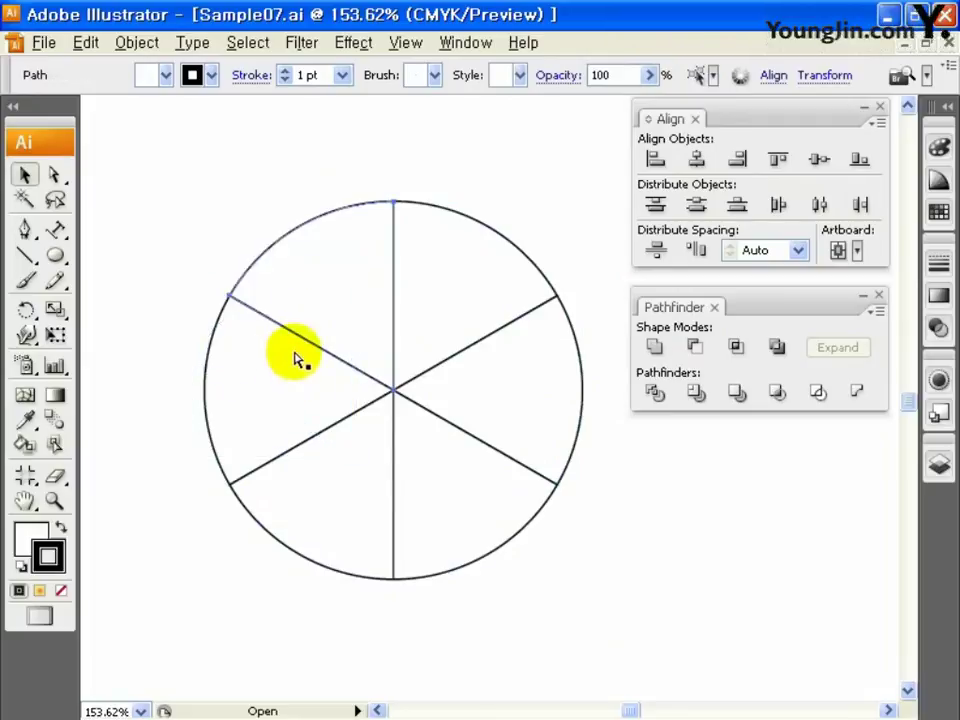
shift+click(206, 385)
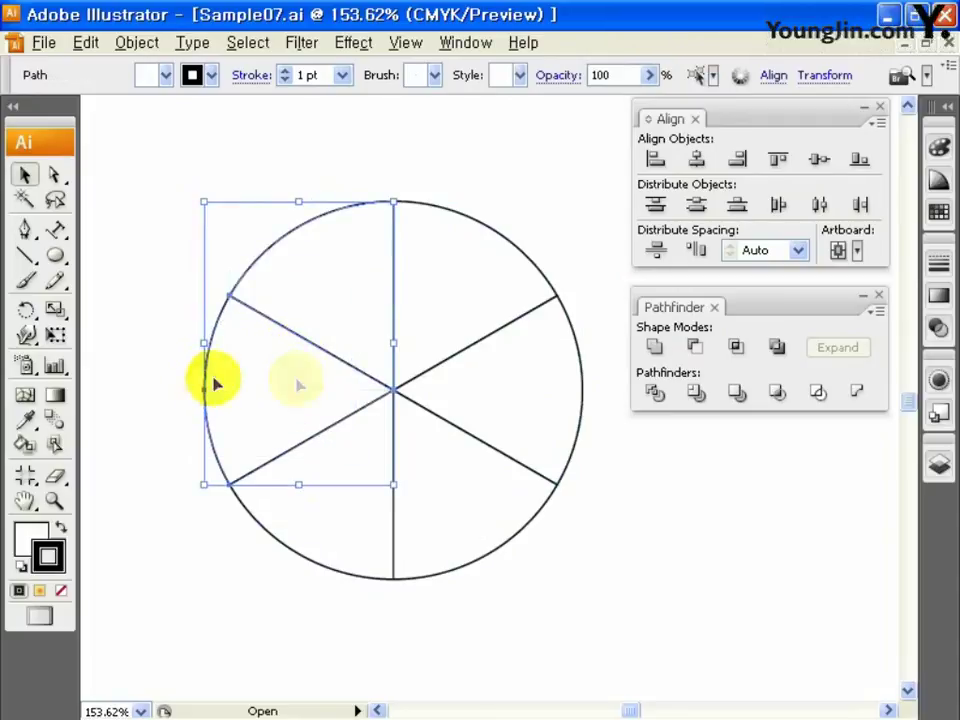
click(656, 347)
click(840, 348)
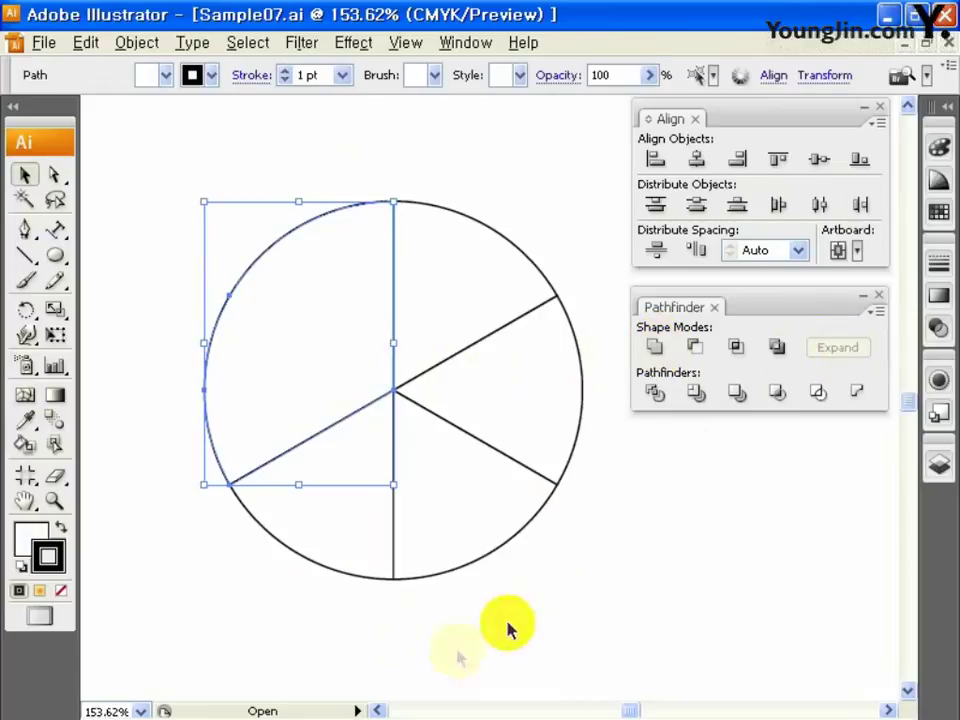
click(372, 650)
Unite and expand the two bottom wedges into one section
click(394, 537)
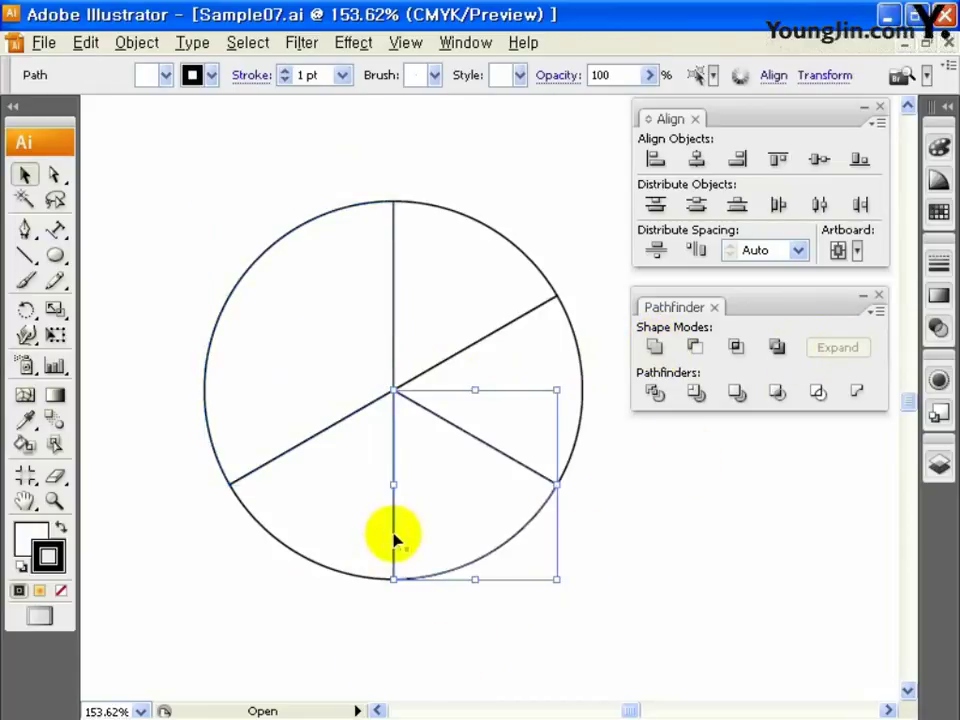
shift+click(338, 578)
click(736, 347)
click(830, 355)
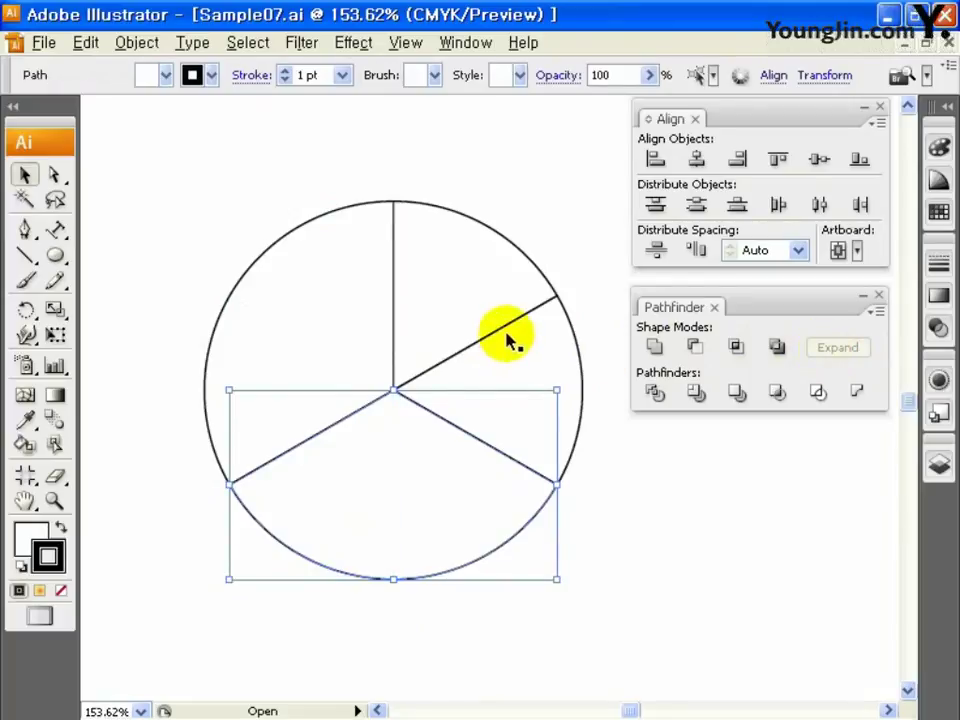
Unite and expand the upper-right and right wedges into the third section
click(499, 328)
shift+click(551, 360)
click(655, 348)
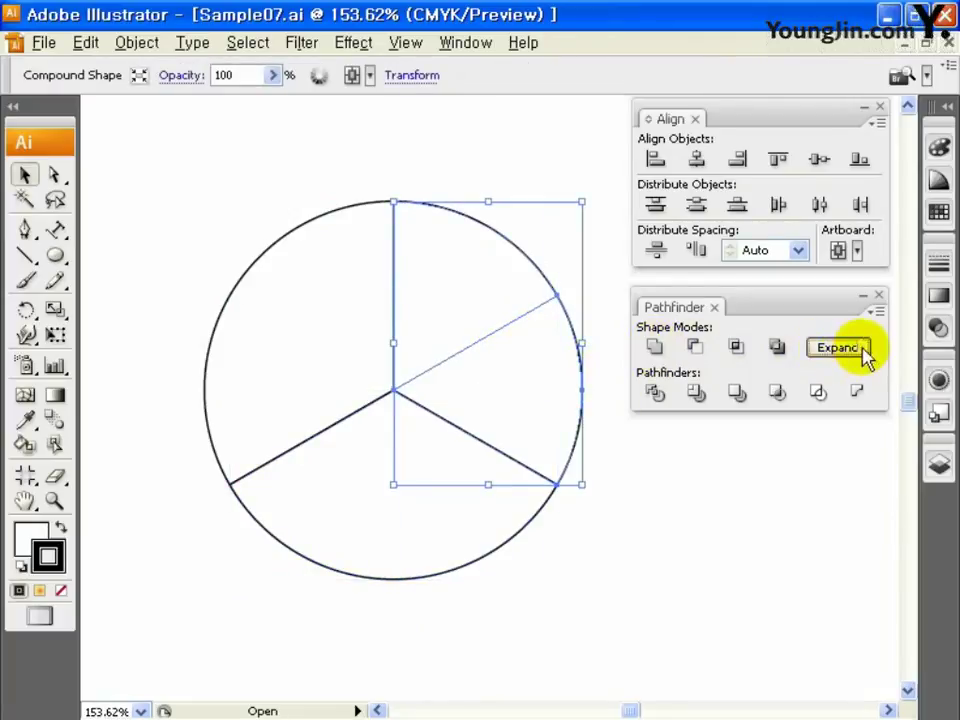
click(840, 348)
click(310, 318)
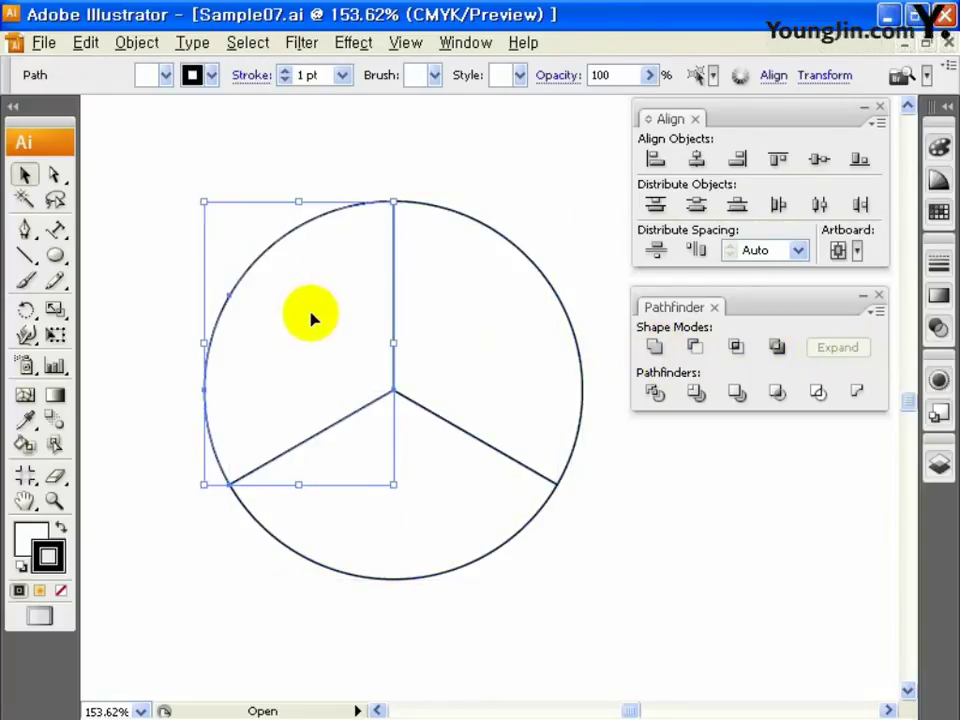
click(272, 161)
Apply a 280° Twist filter to all three sections, then select the lower swirl
drag(210, 163, 544, 561)
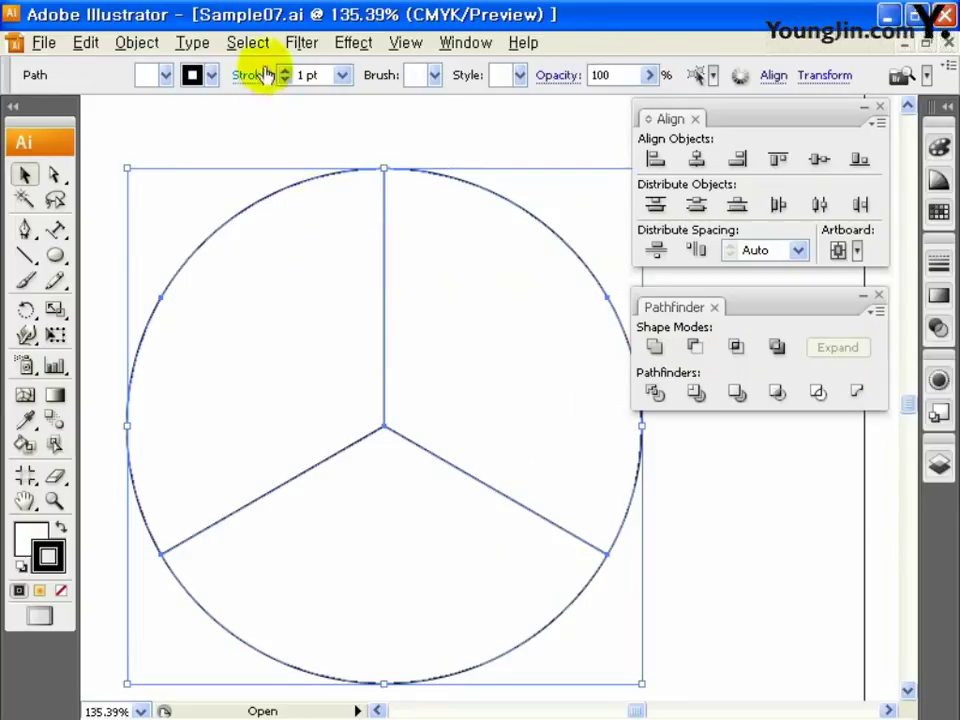
click(300, 42)
mouse_move(334, 161)
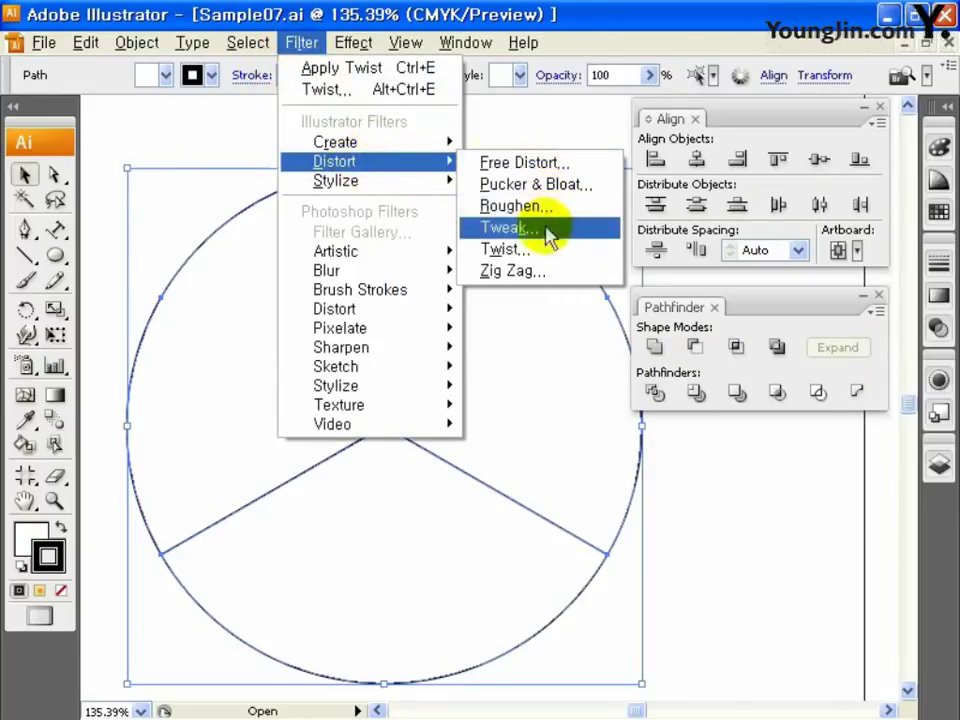
click(505, 249)
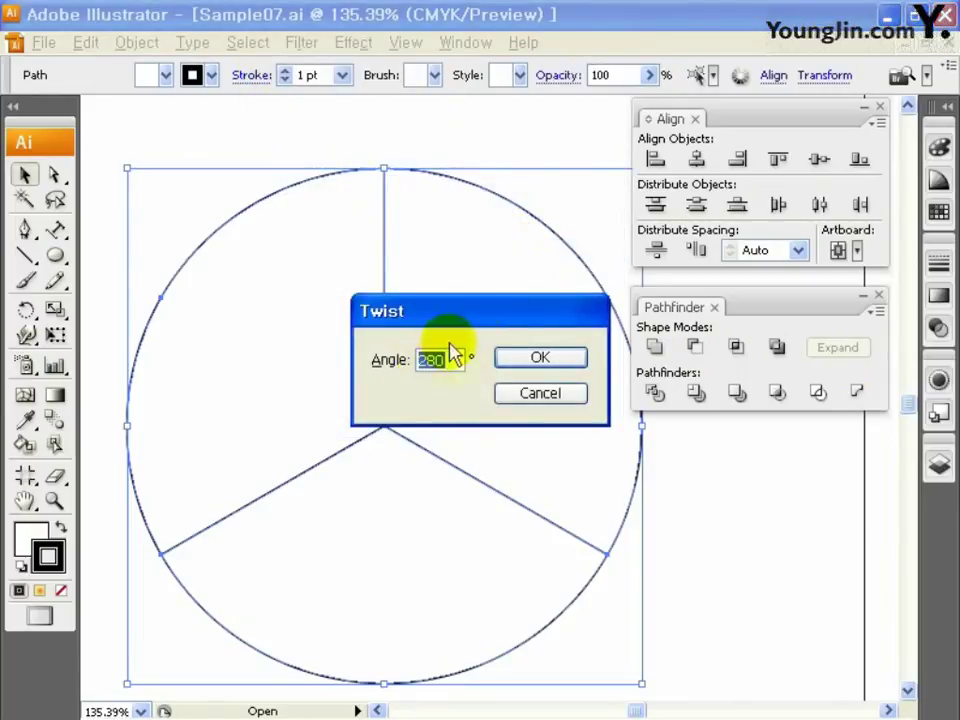
click(542, 360)
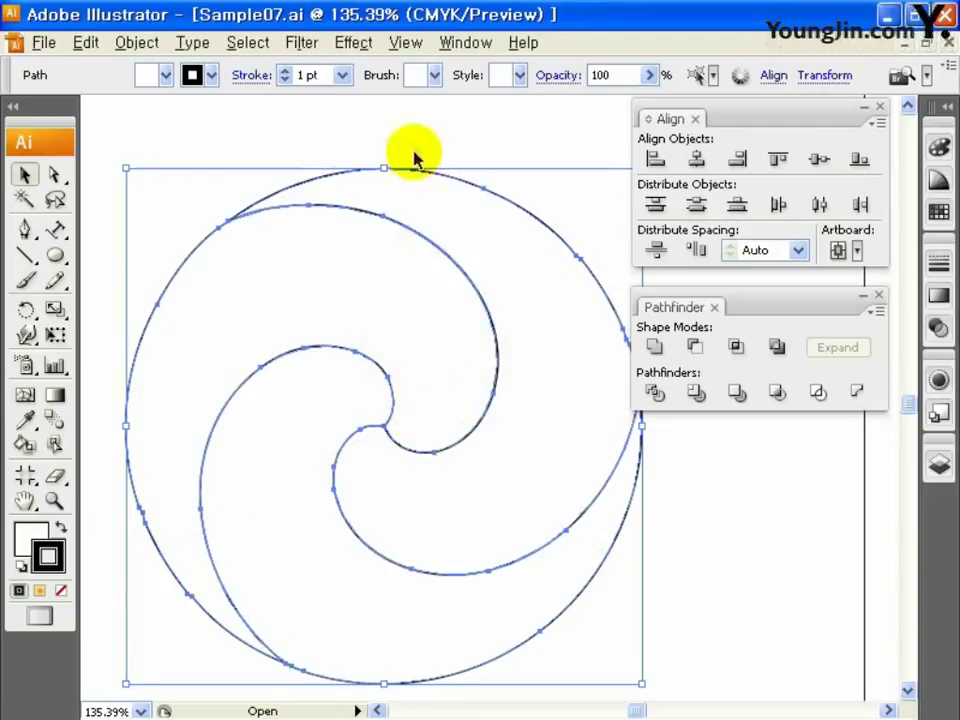
click(566, 531)
Fill the lower swirl with blue 0037FF and switch the Color panel to RGB
double_click(28, 540)
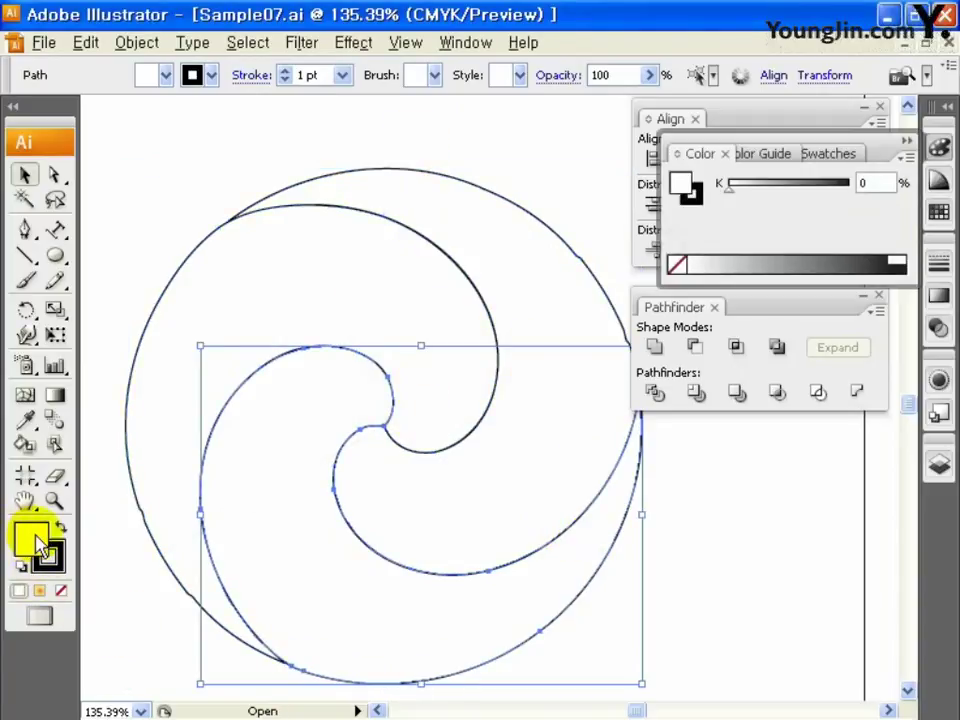
click(513, 338)
click(478, 224)
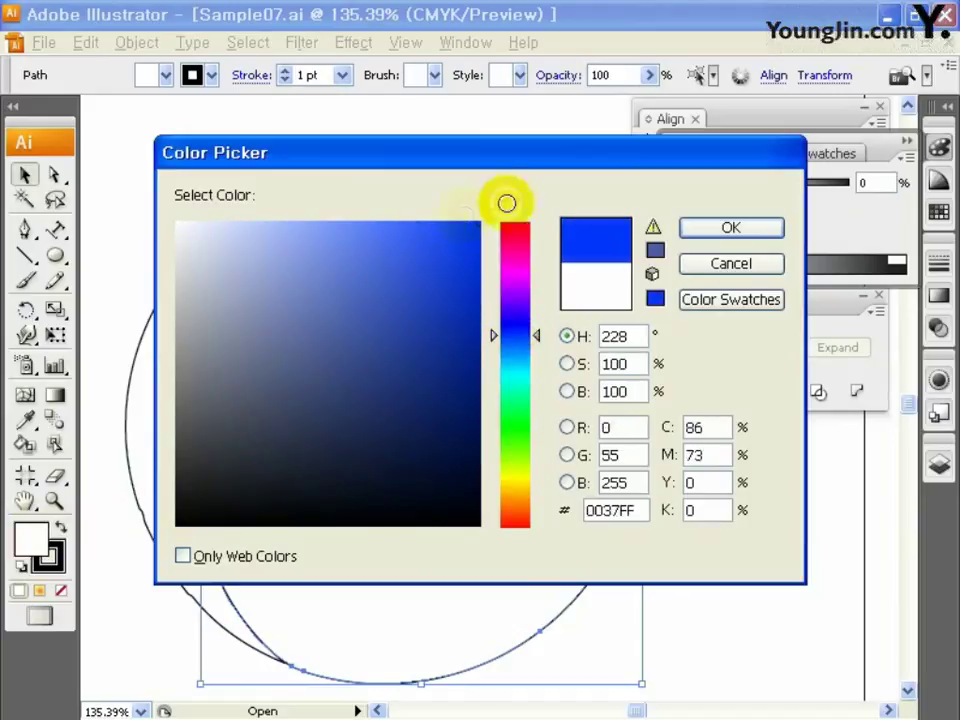
click(731, 228)
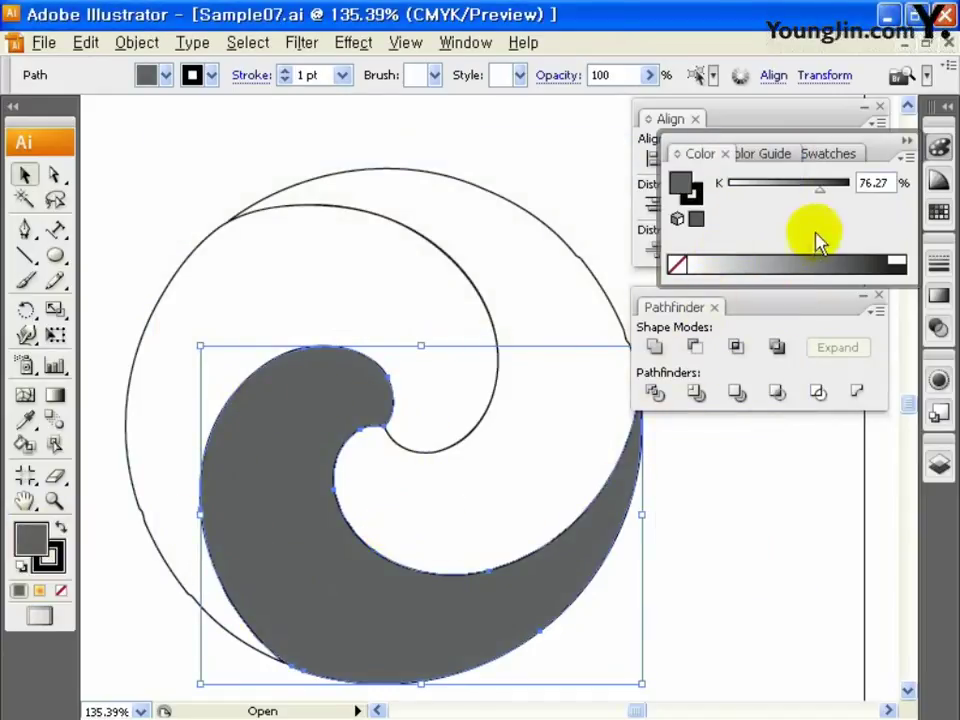
click(909, 162)
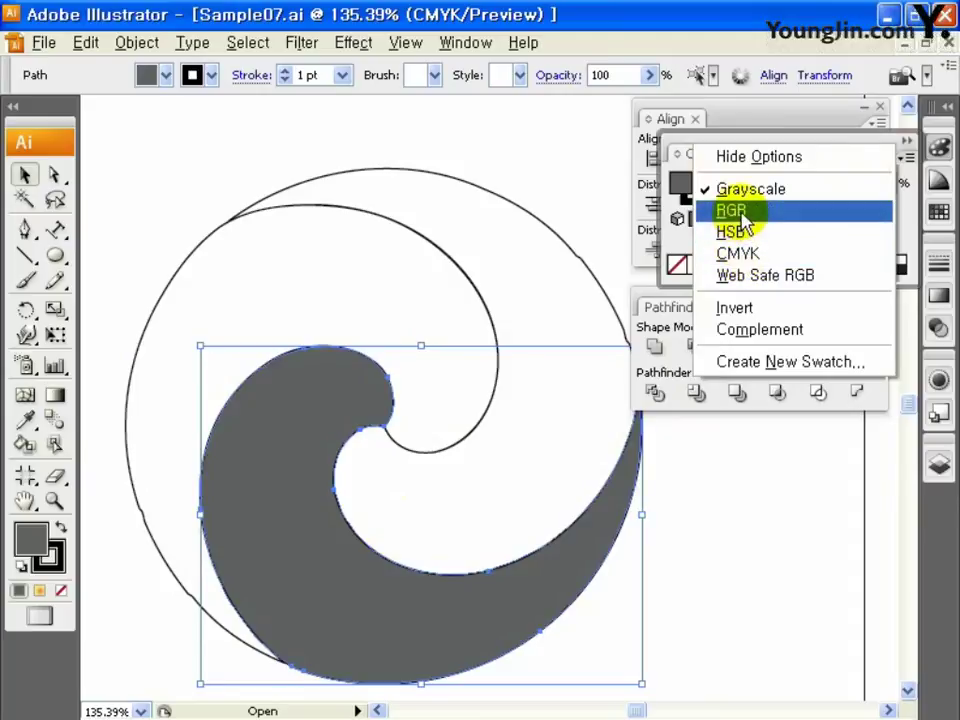
click(731, 210)
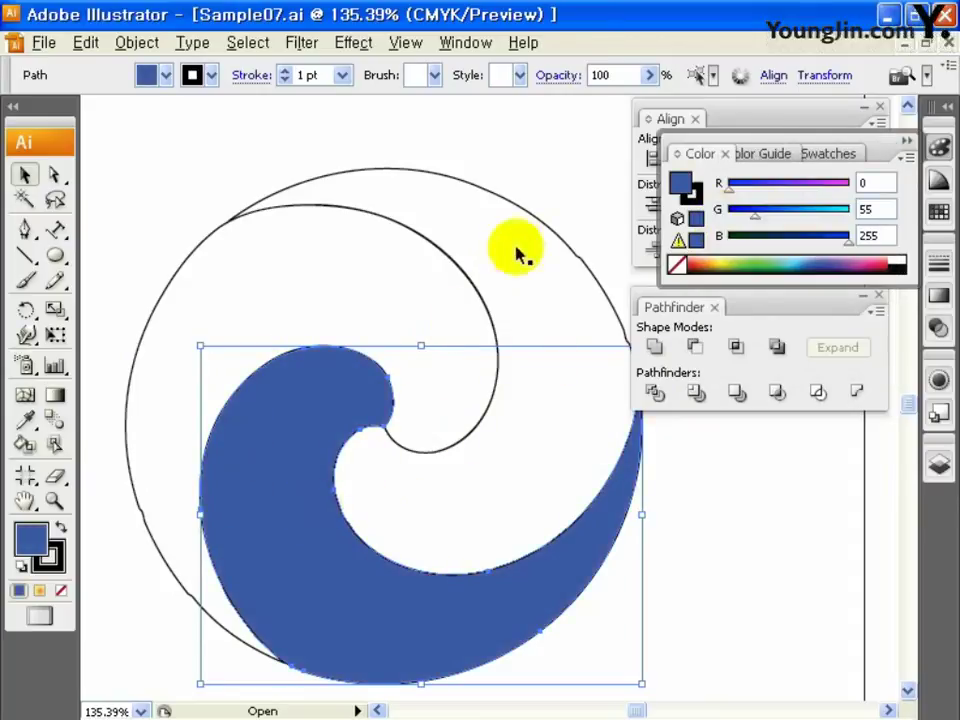
Select the upper outer swirl section and bring up the Color panel's mode options
click(549, 229)
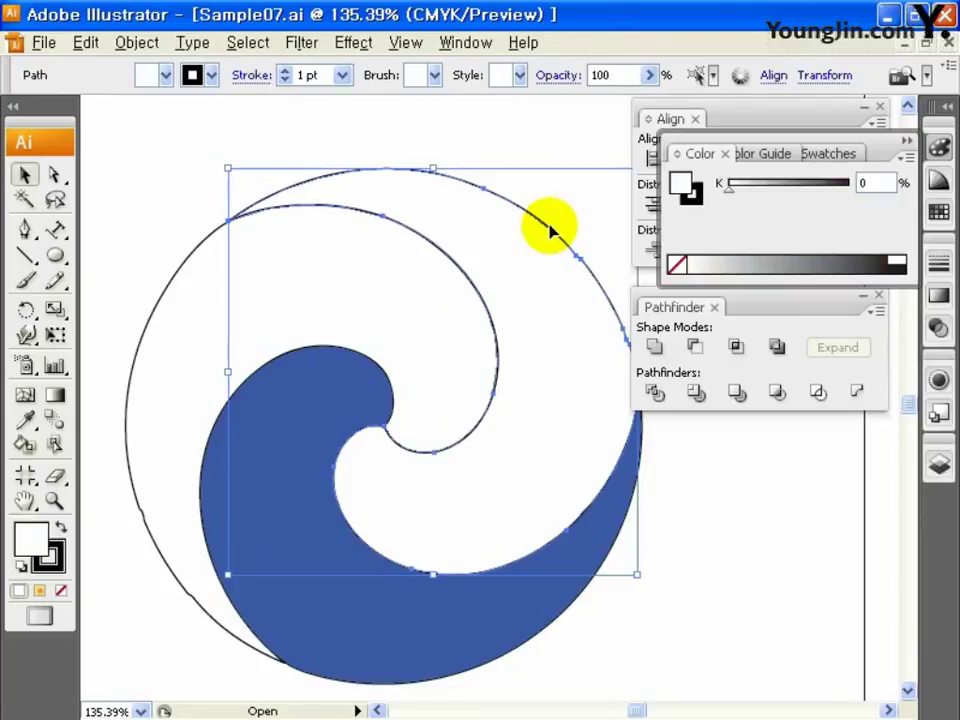
click(55, 397)
click(907, 157)
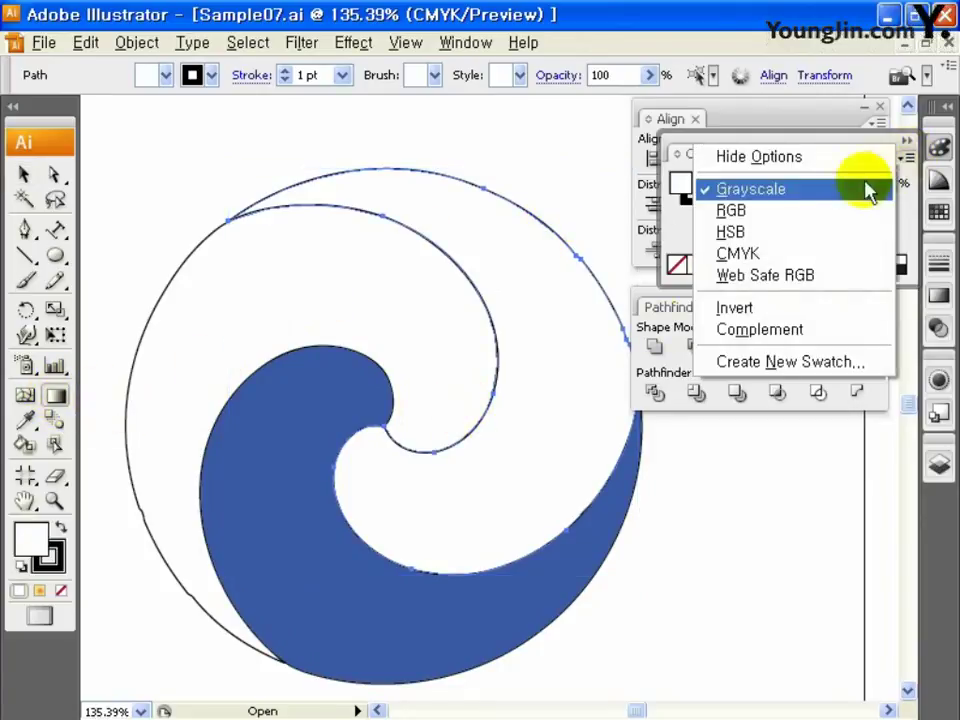